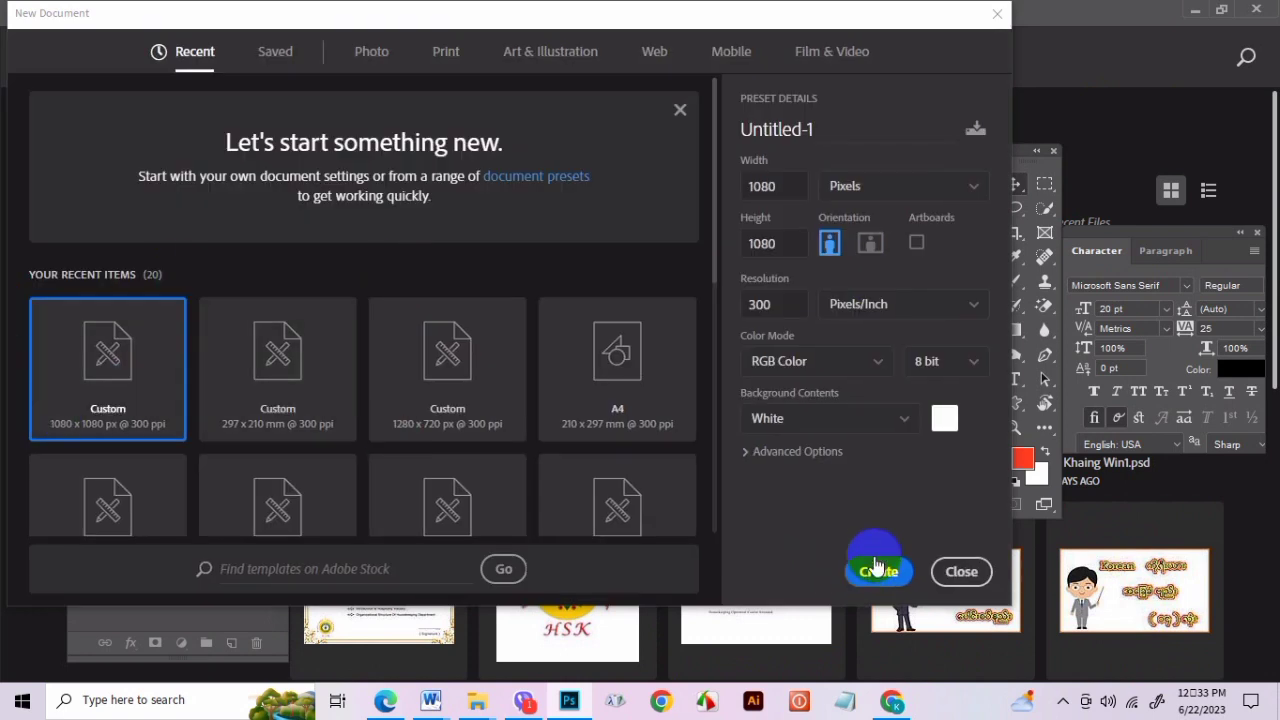
# Create a 1080 × 1080 pixel RGB document at 300 pixels/inch with a white background.
pyautogui.click(873, 570)
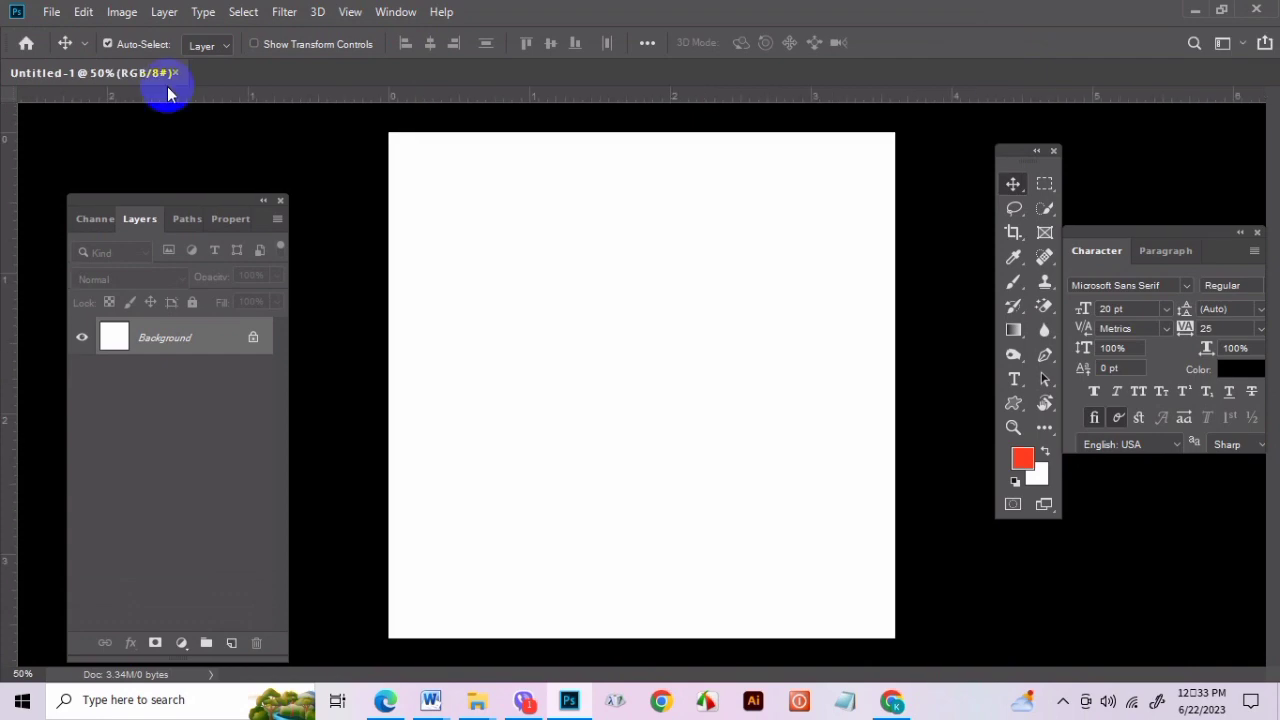
pyautogui.click(51, 12)
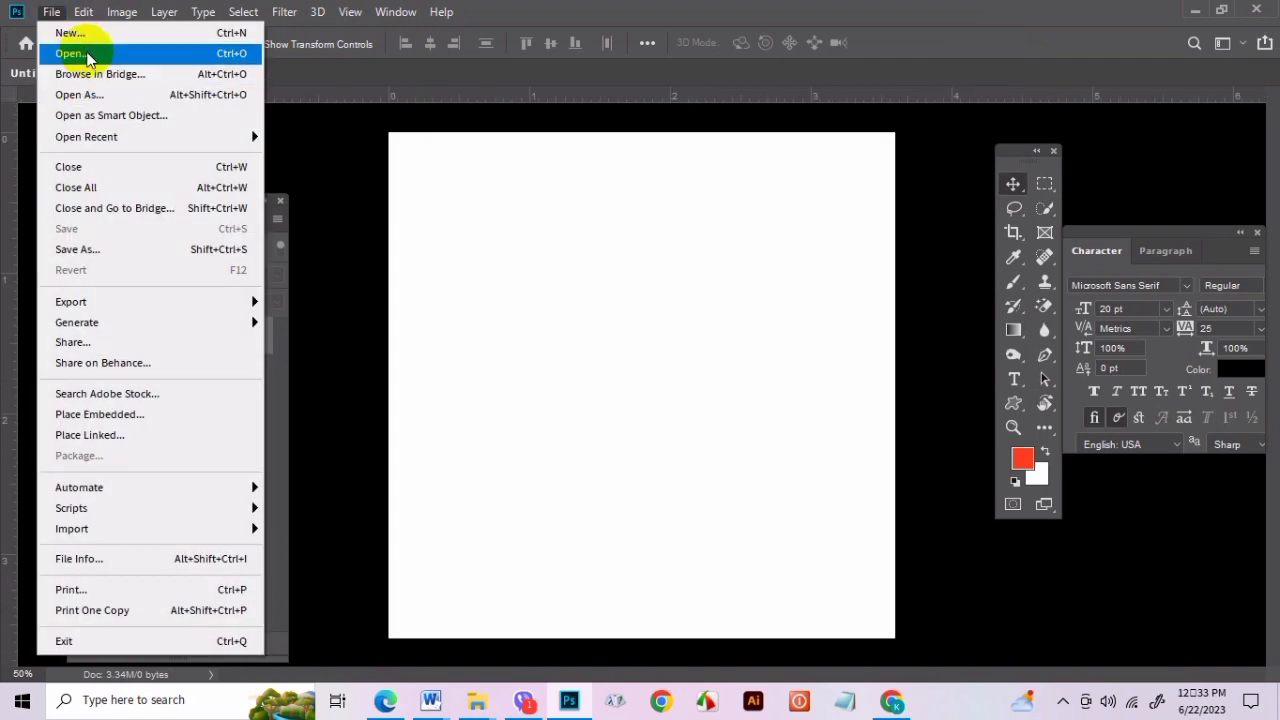
# Switch to Viber and add the portrait of the man in the grey shirt to the My Notes chat.
pyautogui.click(523, 700)
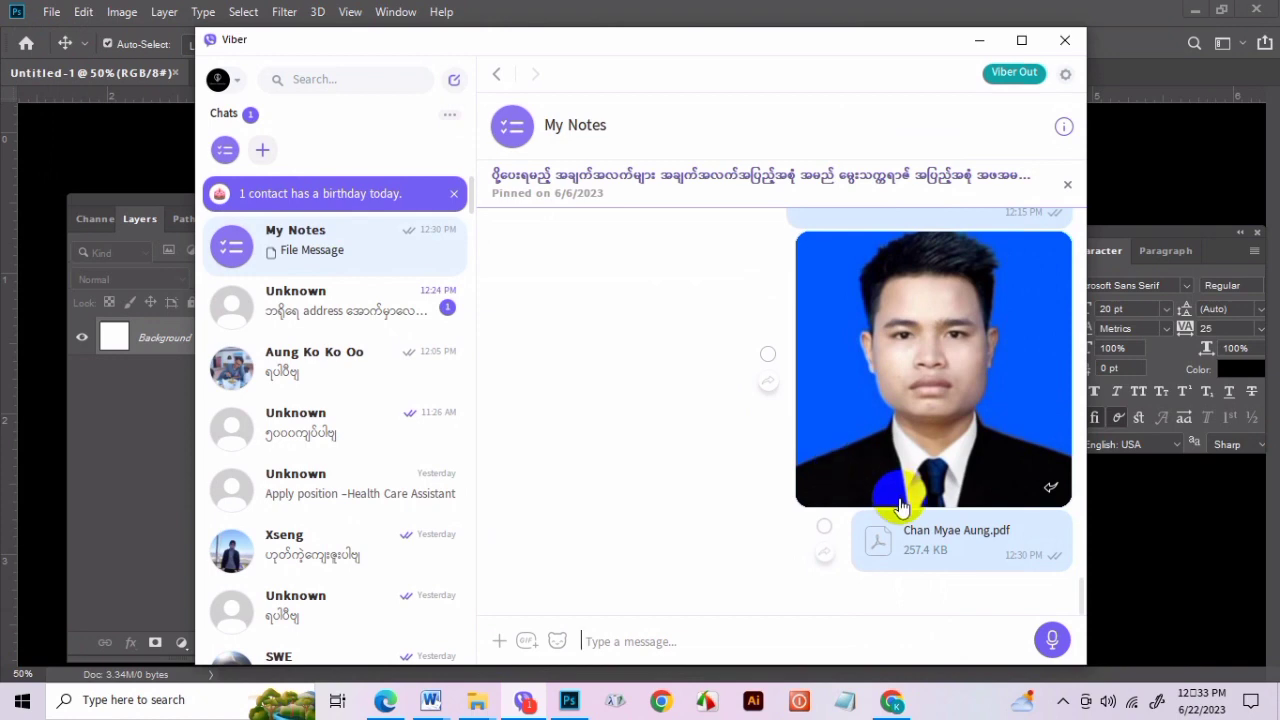
pyautogui.click(947, 401)
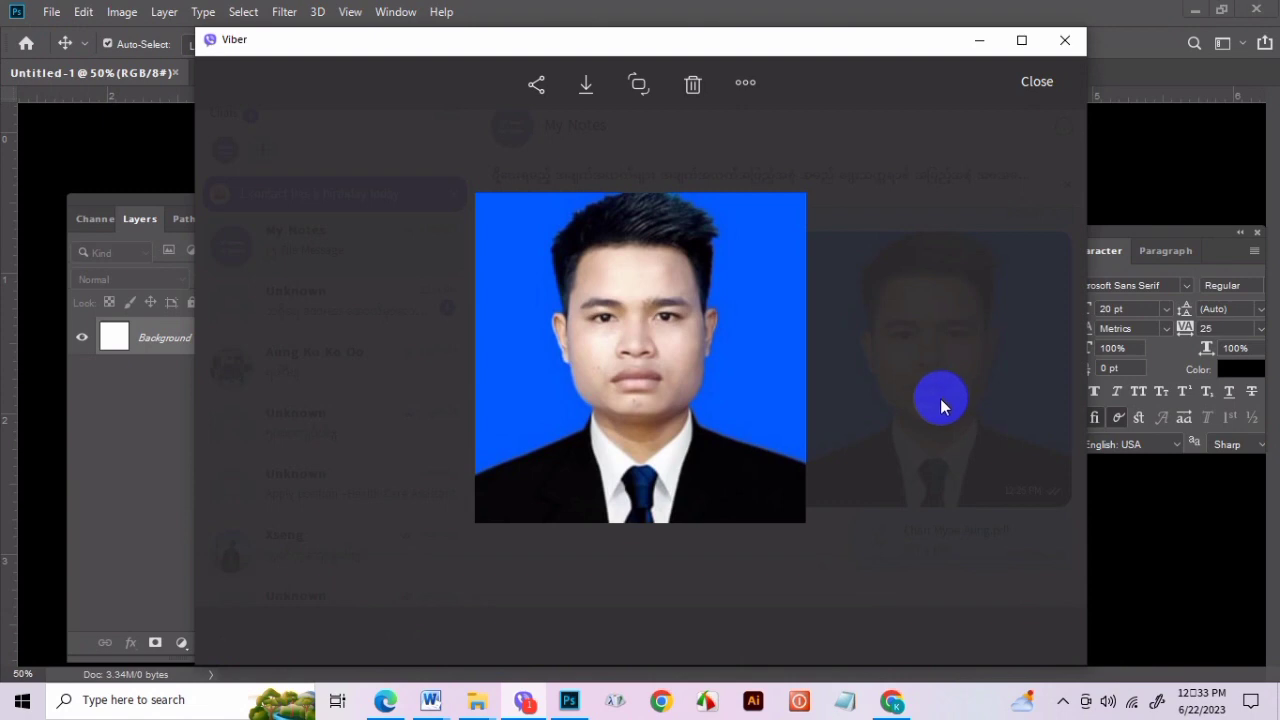
pyautogui.click(1037, 80)
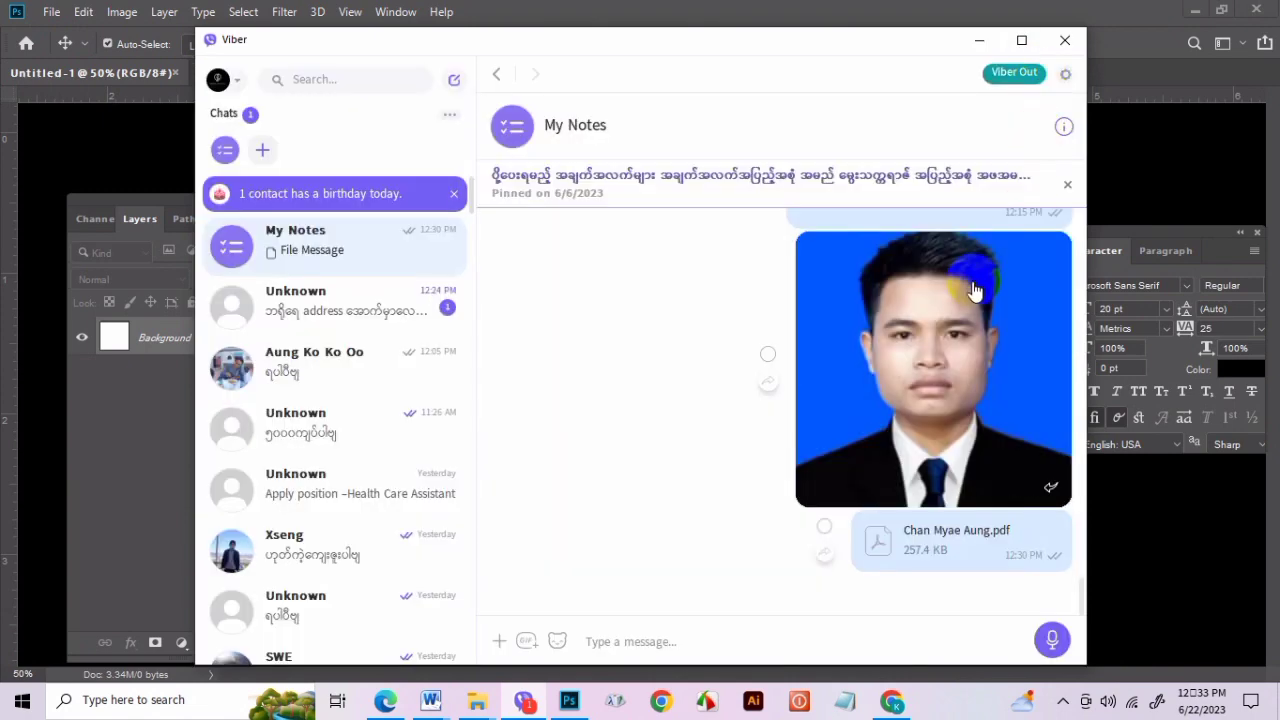
pyautogui.moveTo(3, 301); pyautogui.dragTo(920, 483)
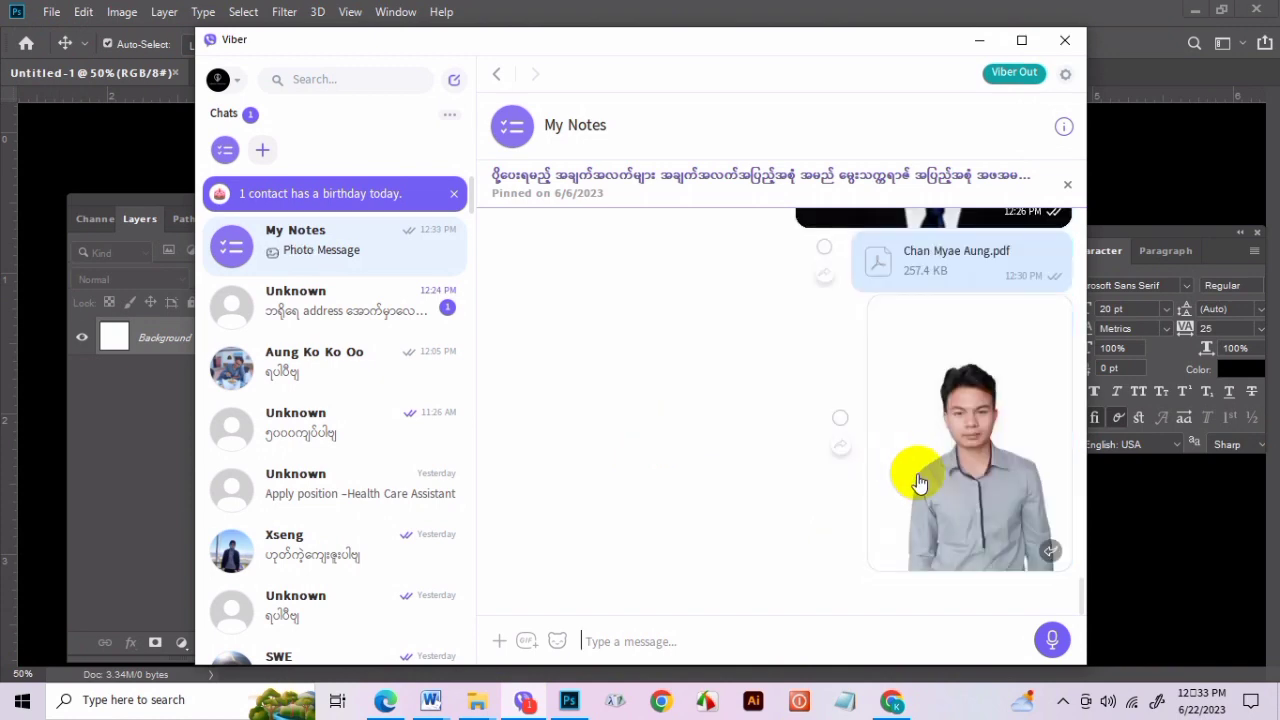
# Save the grey-shirt portrait from Viber as viber_image_2023-06-22_12-33-39-999 in JPG format in the Pictures folder a, and return to Photoshop.
pyautogui.click(920, 483)
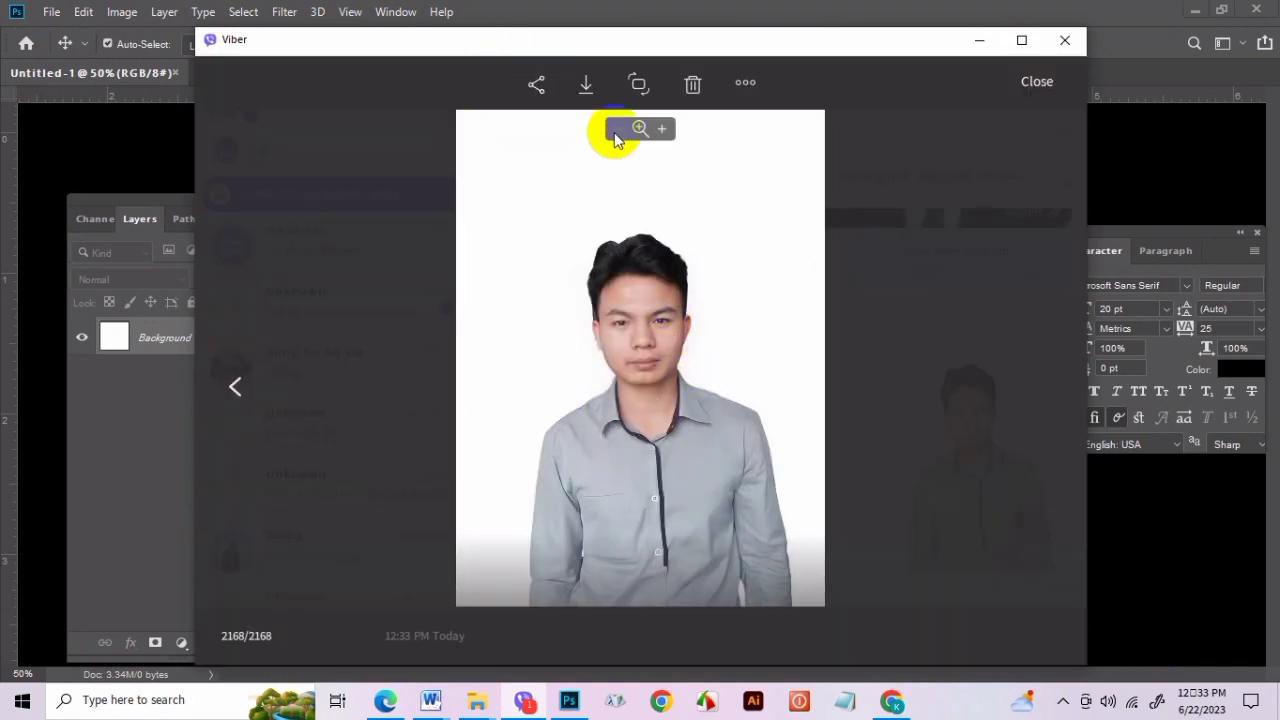
pyautogui.click(586, 85)
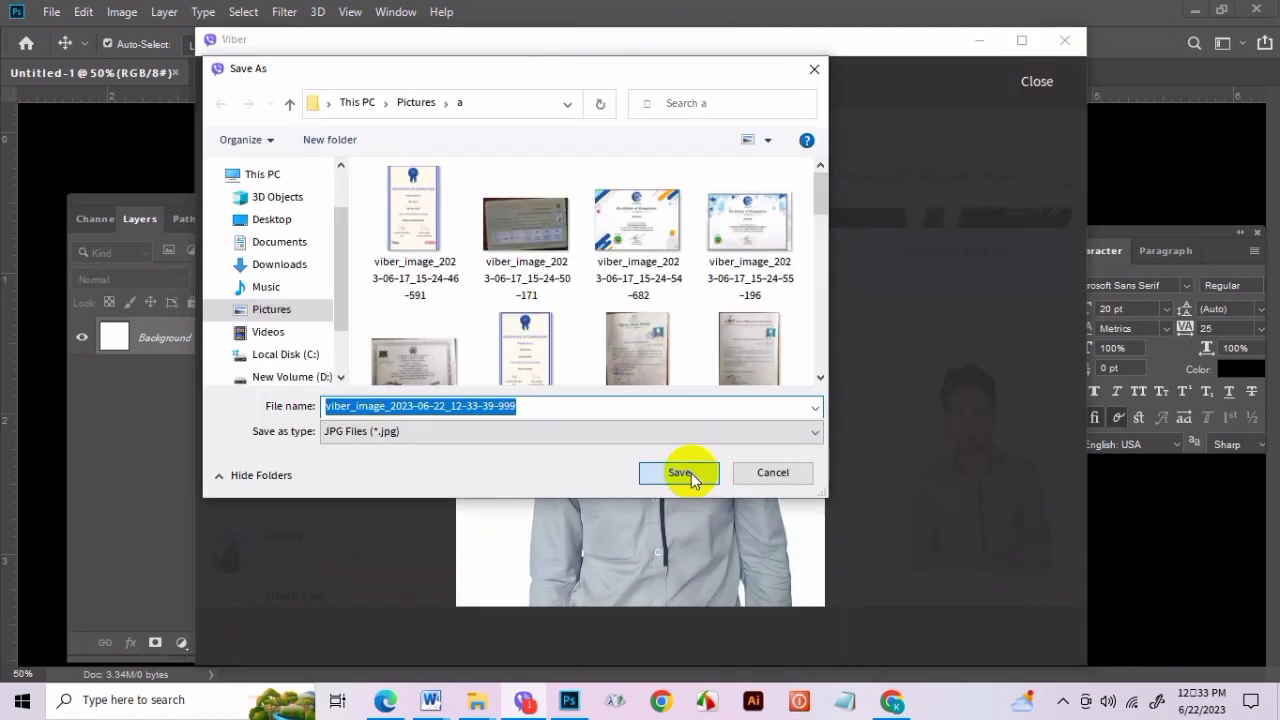
pyautogui.click(680, 473)
pyautogui.click(1034, 84)
pyautogui.click(979, 40)
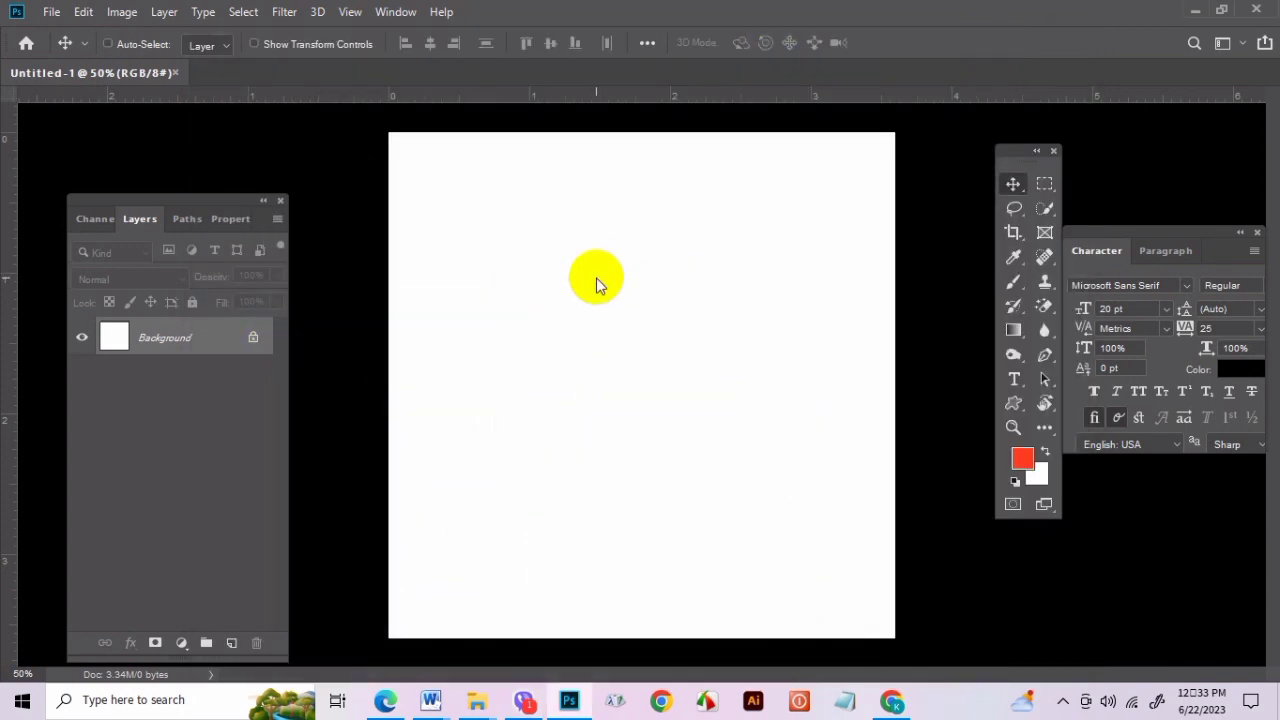
# Open the saved portrait viber_image_2023-06-22_12-33-39-999 from the recent files.
pyautogui.hotkey('ctrl', 'o')
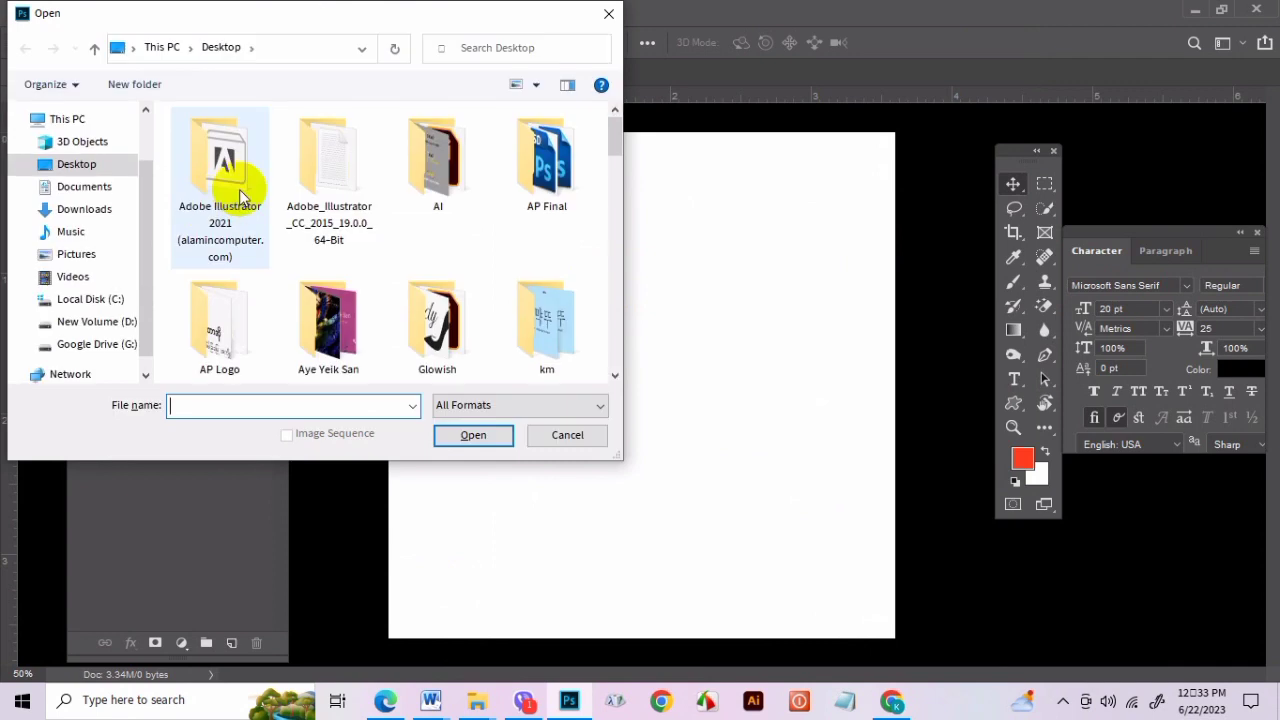
pyautogui.moveTo(140, 166); pyautogui.dragTo(143, 106)
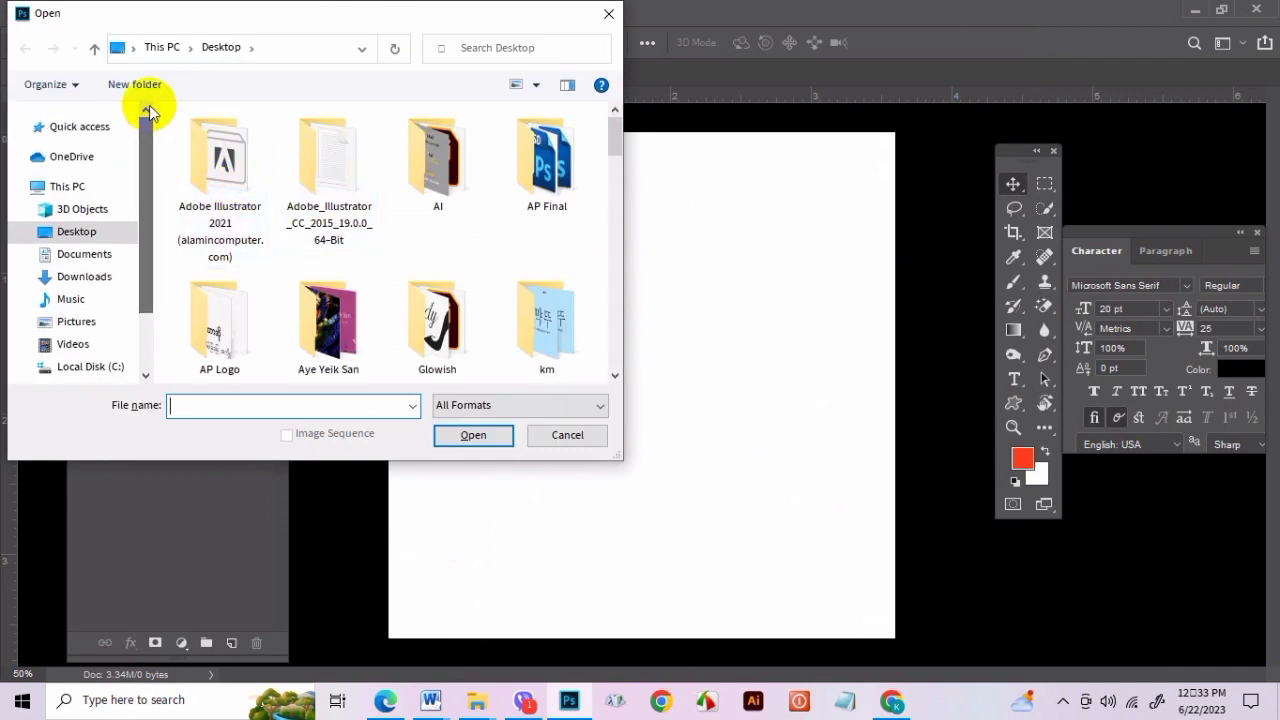
pyautogui.click(120, 126)
pyautogui.scroll(-5, 302, 214)
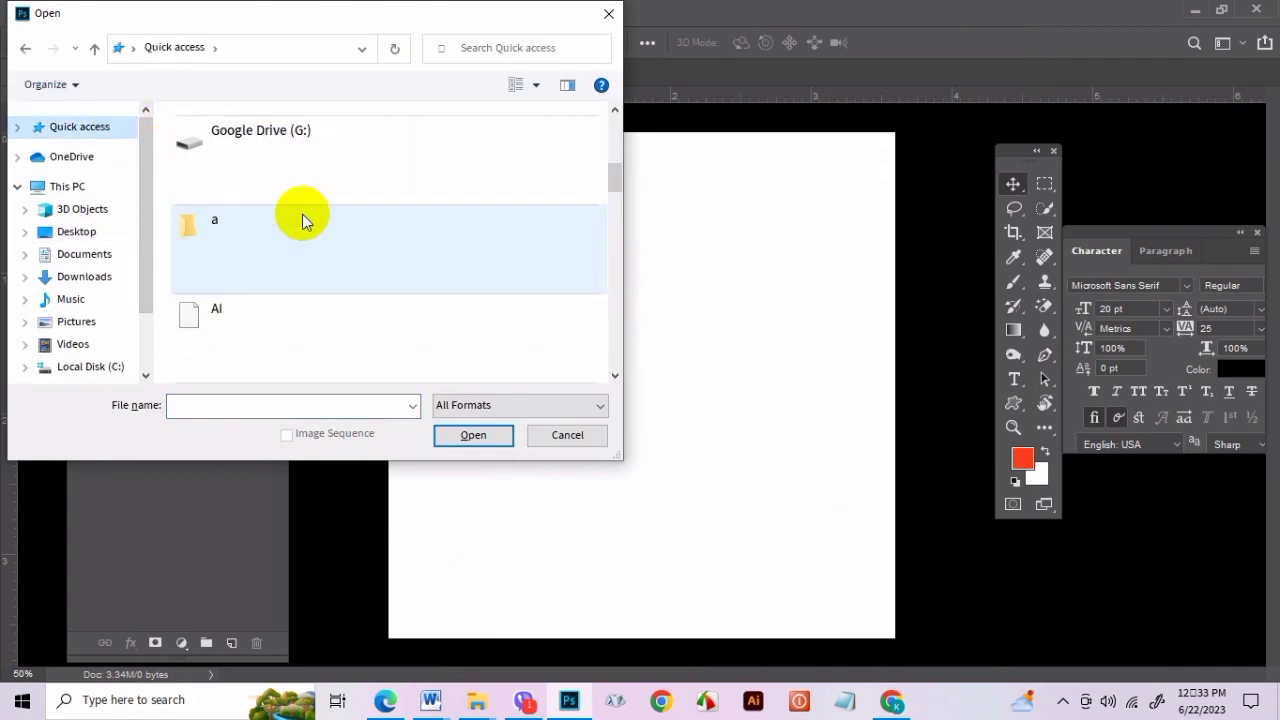
pyautogui.scroll(-1, 302, 214)
pyautogui.click(286, 310)
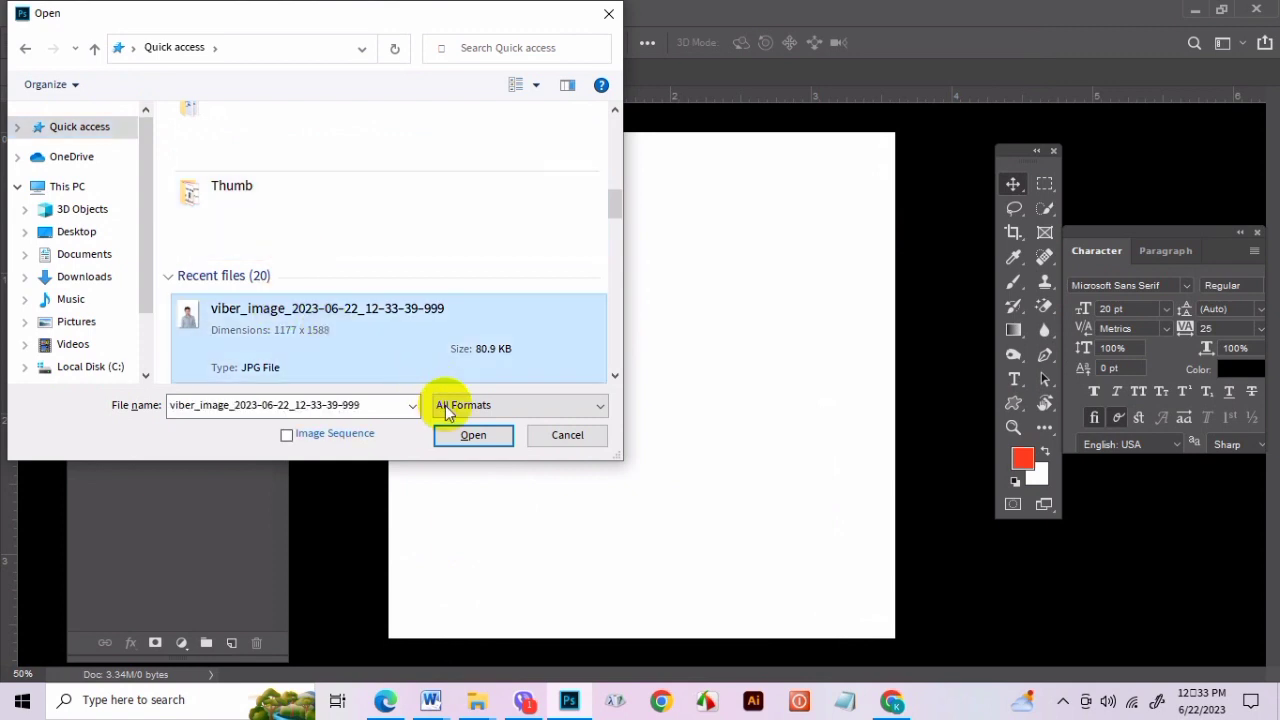
pyautogui.click(470, 435)
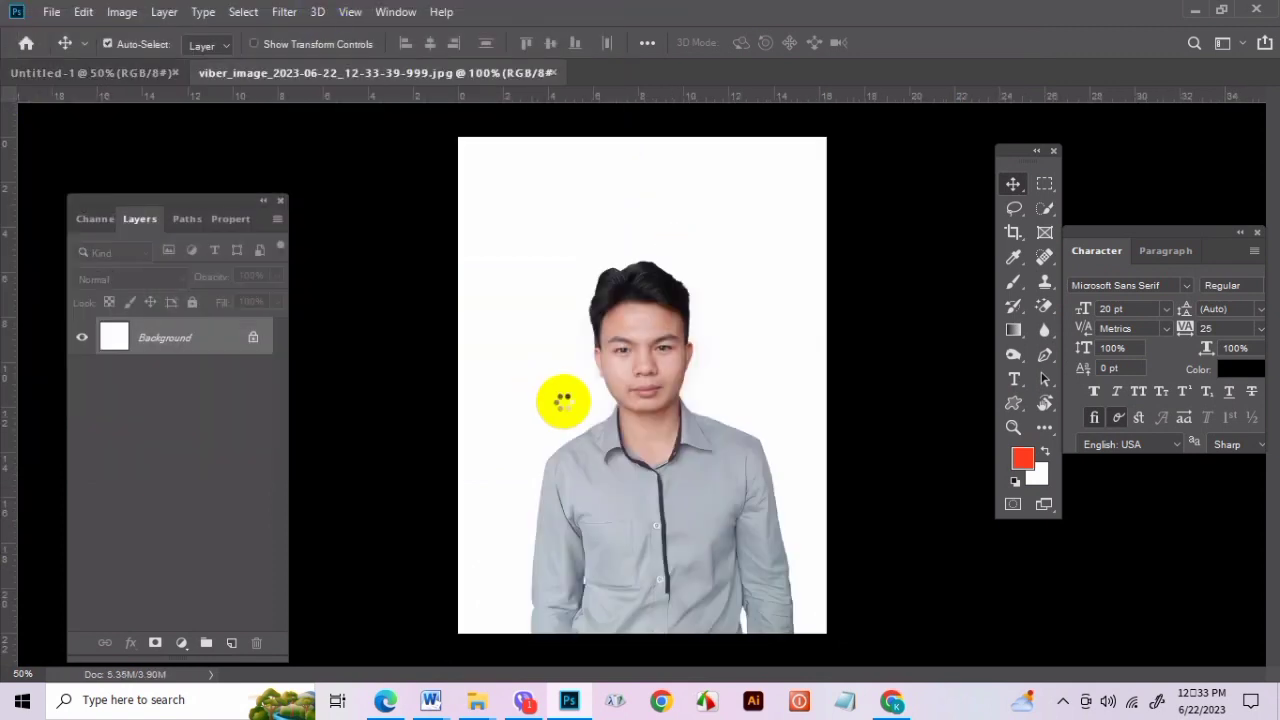
# Open the suit template 11.psd from the KMT folder on drive D.
pyautogui.click(40, 12)
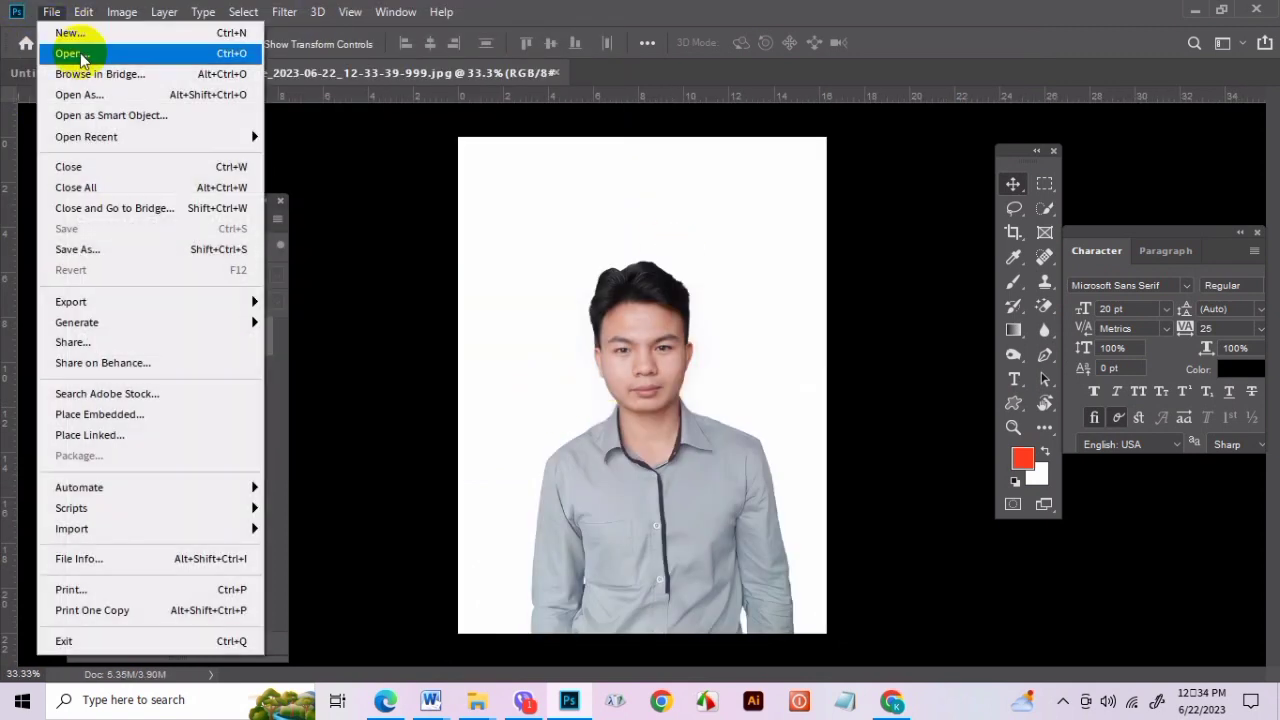
pyautogui.click(89, 45)
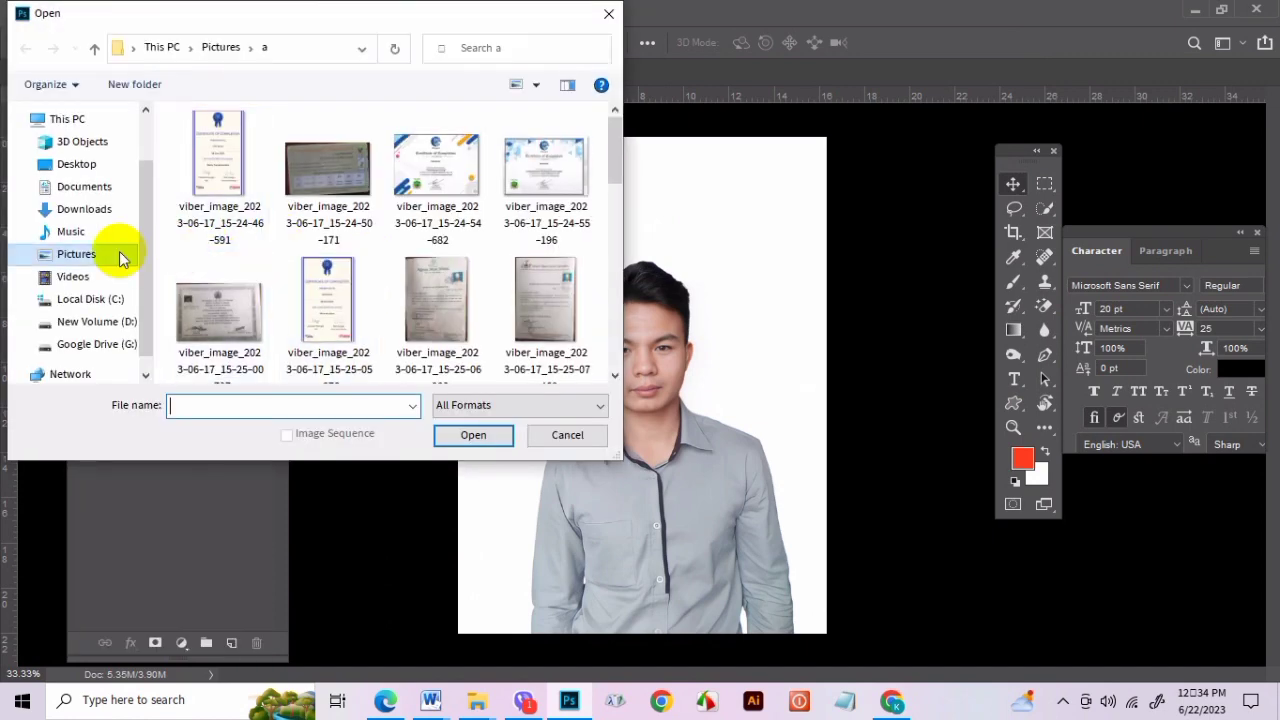
pyautogui.scroll(-1, 118, 262)
pyautogui.click(100, 292)
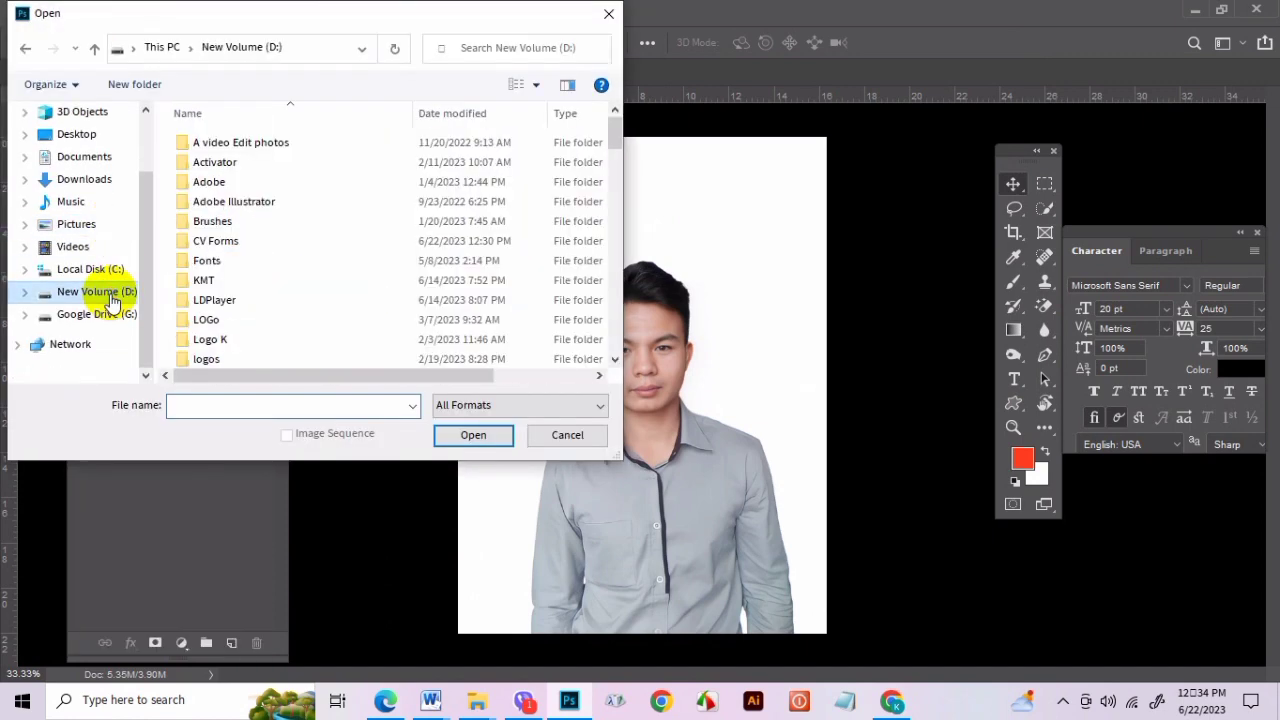
pyautogui.doubleClick(269, 293)
pyautogui.scroll(-8, 363, 251)
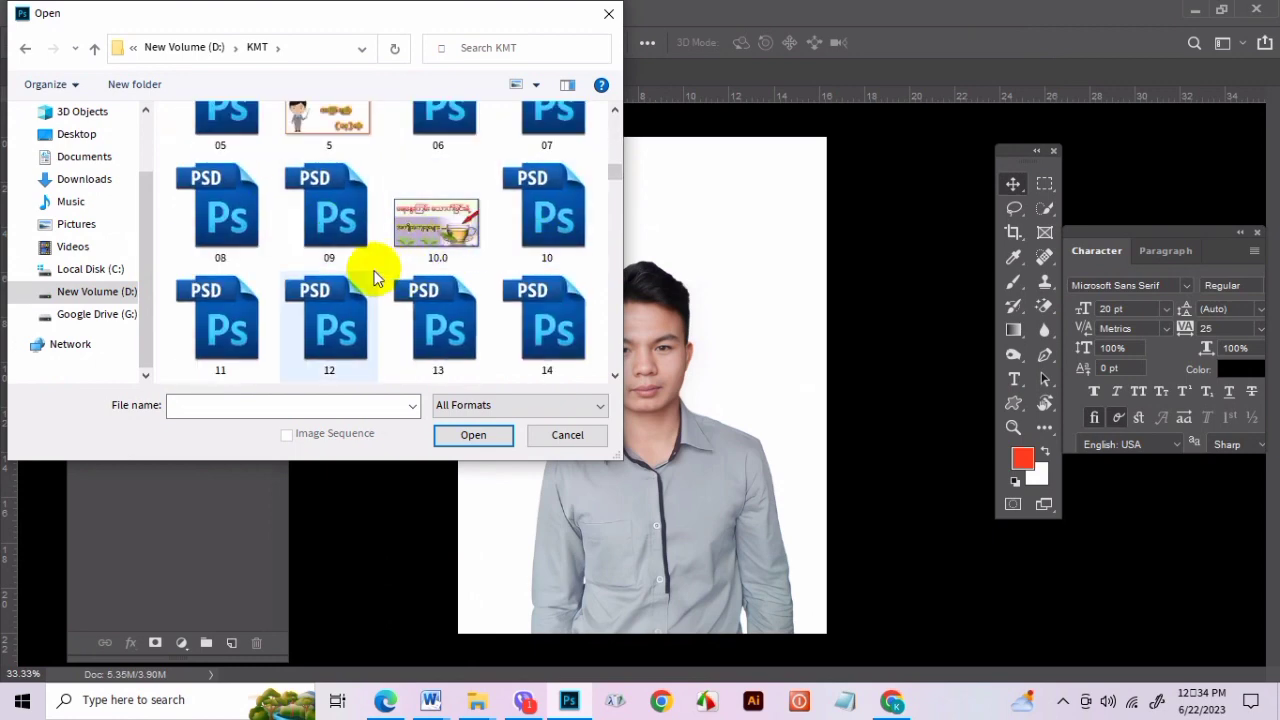
pyautogui.click(212, 318)
pyautogui.click(474, 436)
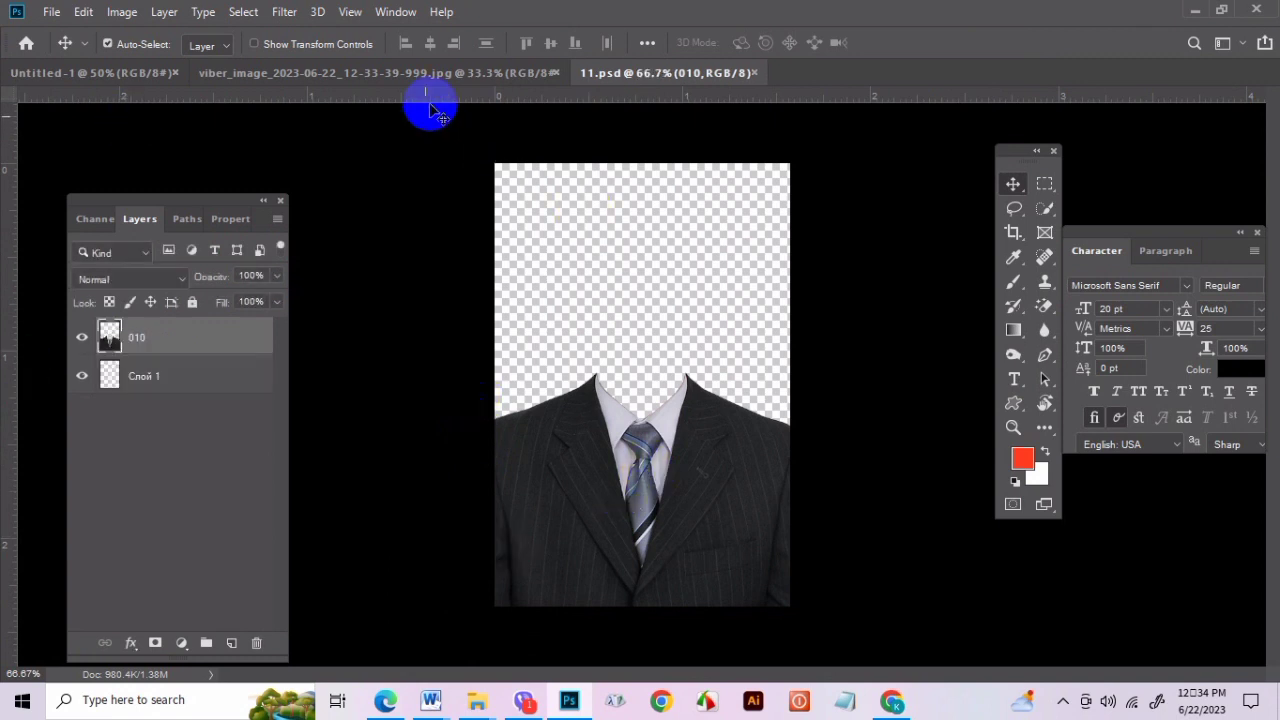
# Unlock the portrait's background layer and rotate the photo about 2.7° clockwise to straighten the head.
pyautogui.click(449, 72)
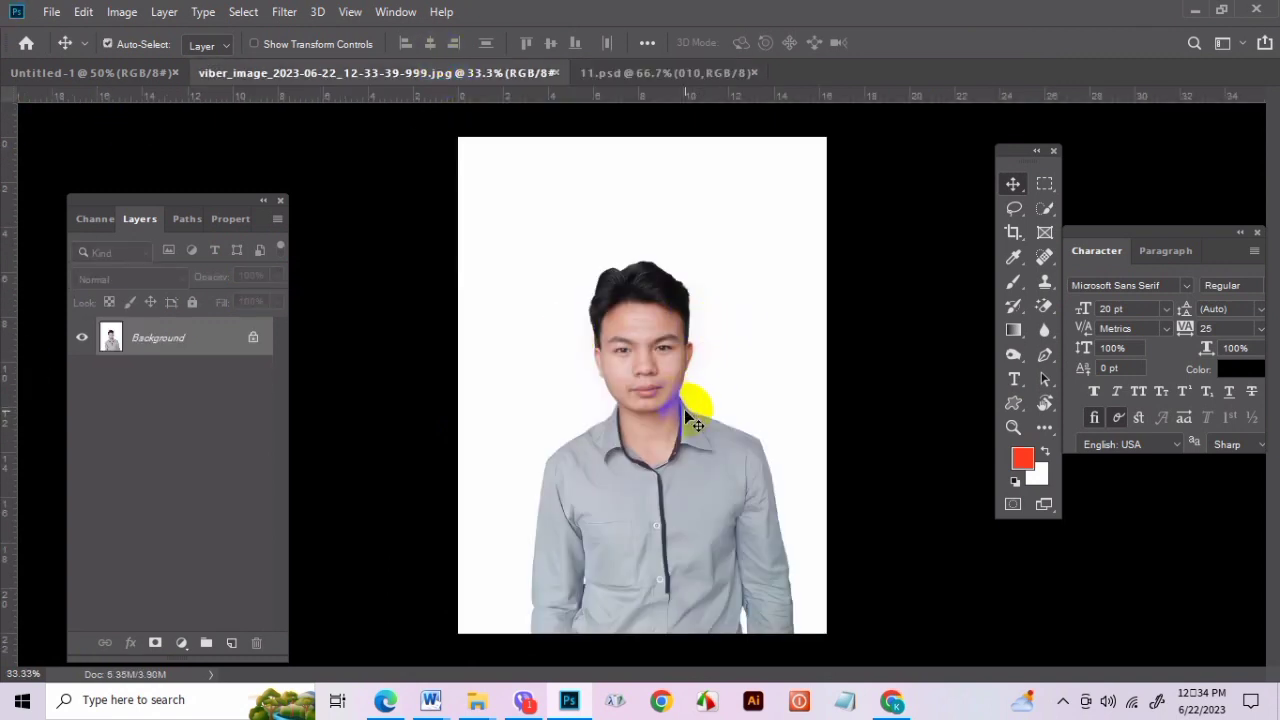
pyautogui.click(255, 337)
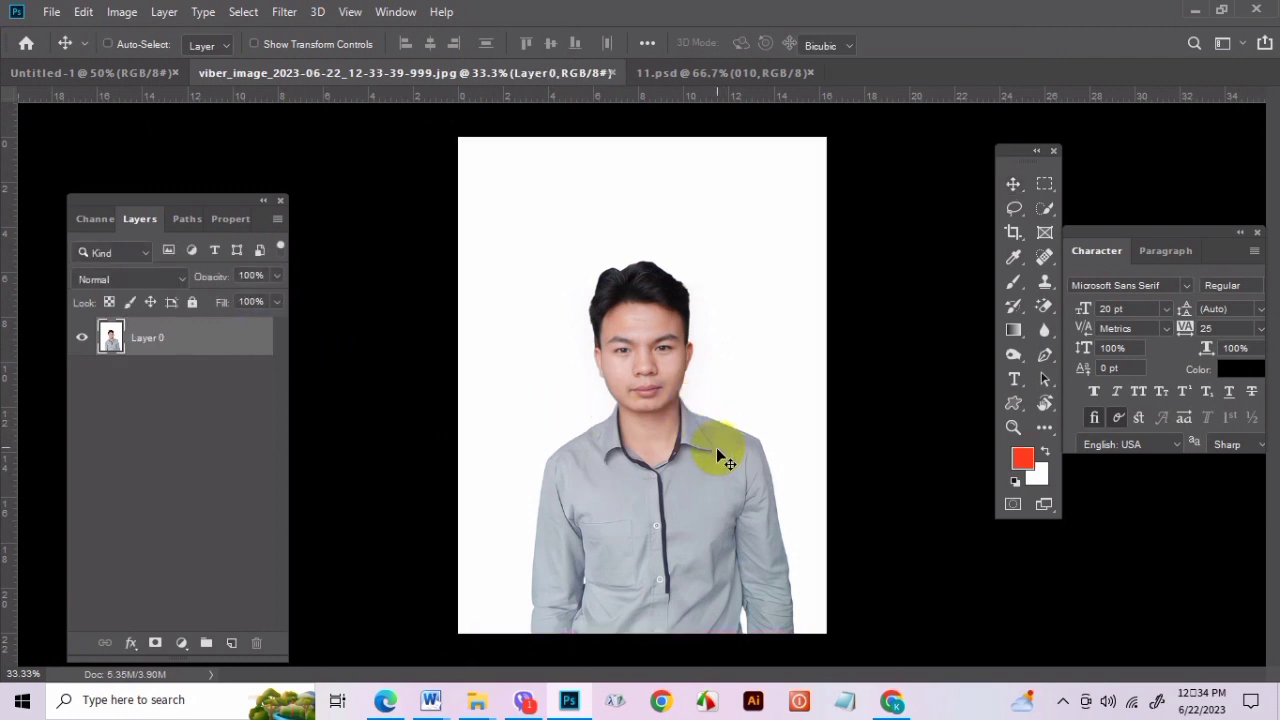
pyautogui.hotkey('ctrl', 't')
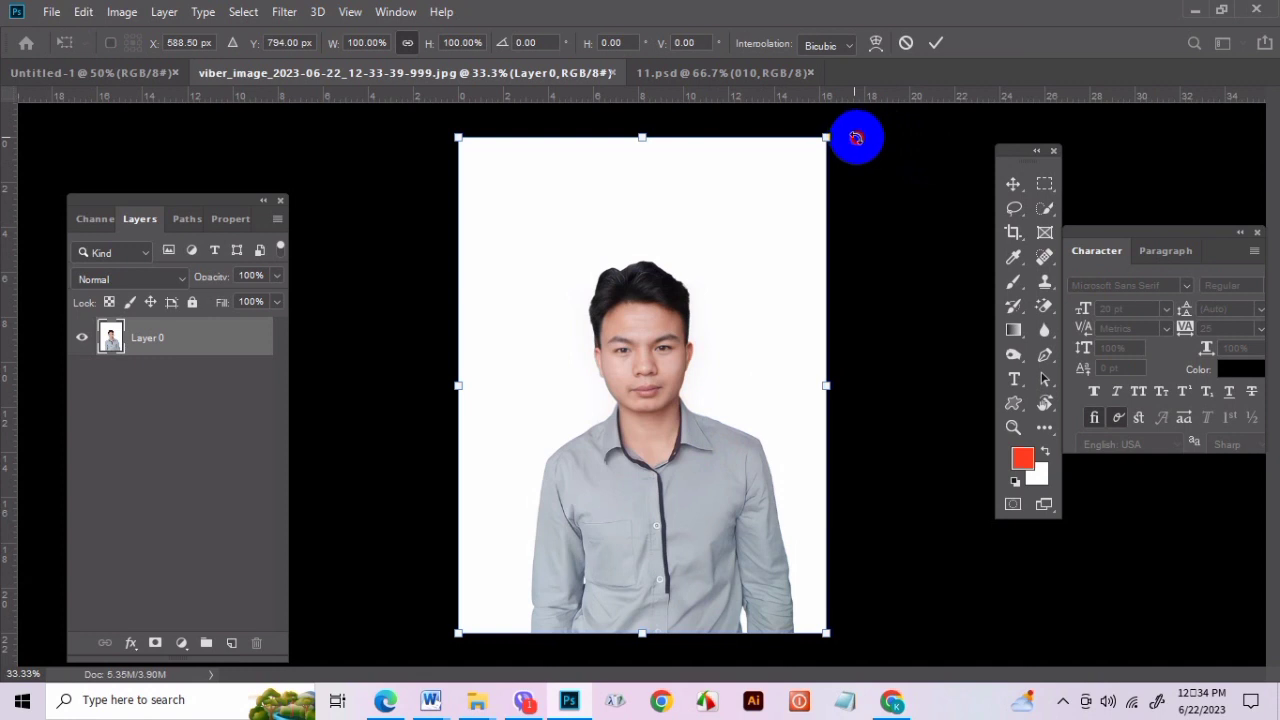
pyautogui.moveTo(856, 138); pyautogui.dragTo(866, 146)
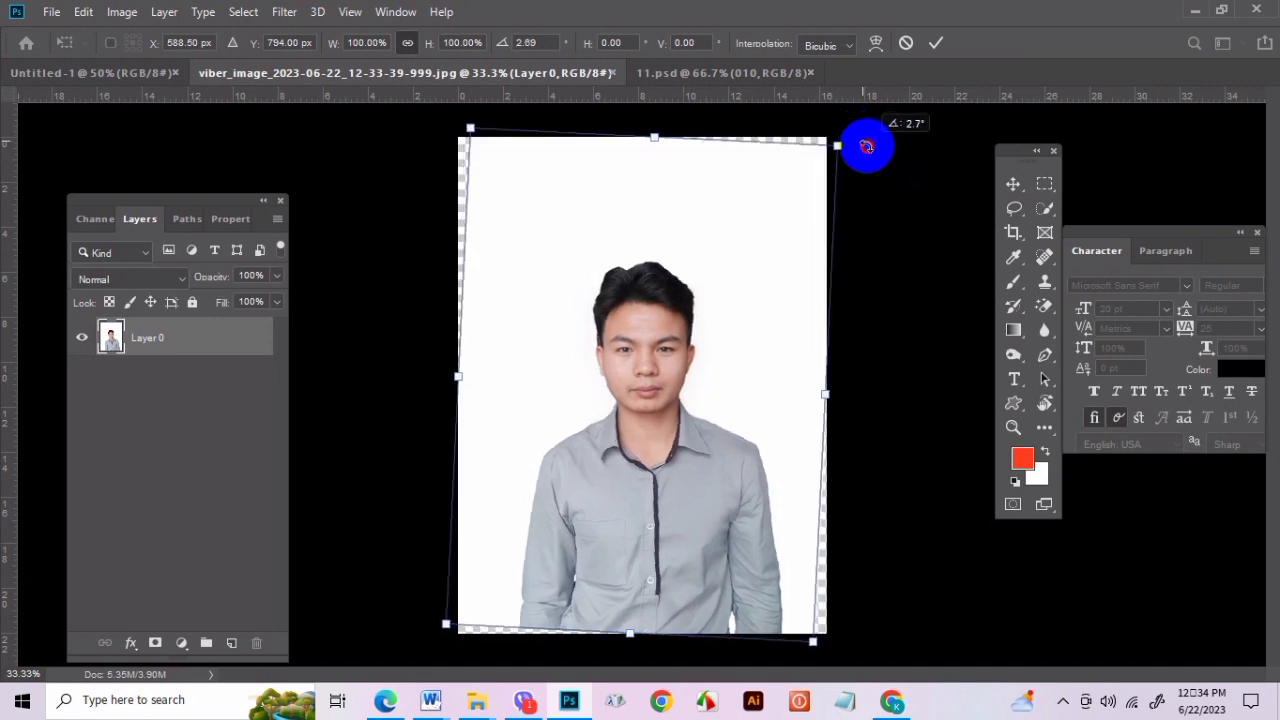
pyautogui.click(935, 44)
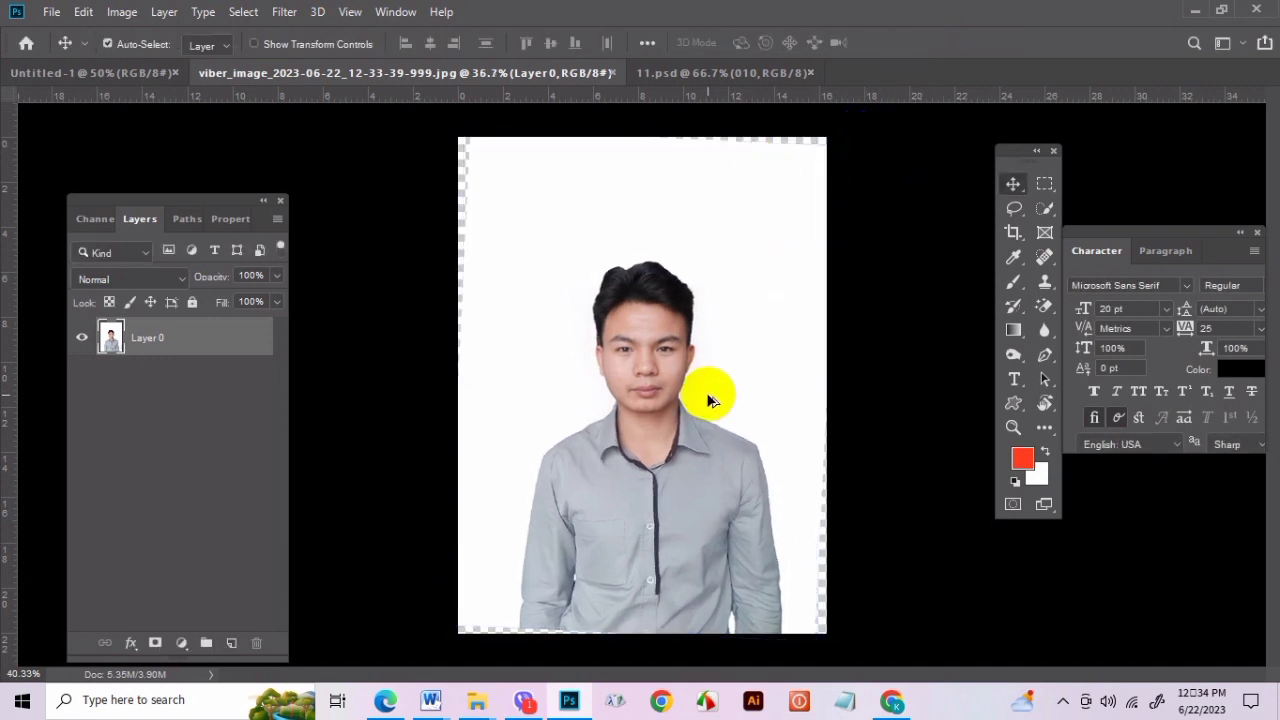
# Draw a curved Pen path just inside the hair's upper edge, from one side of the head over to the other.
pyautogui.scroll(5, 708, 400)
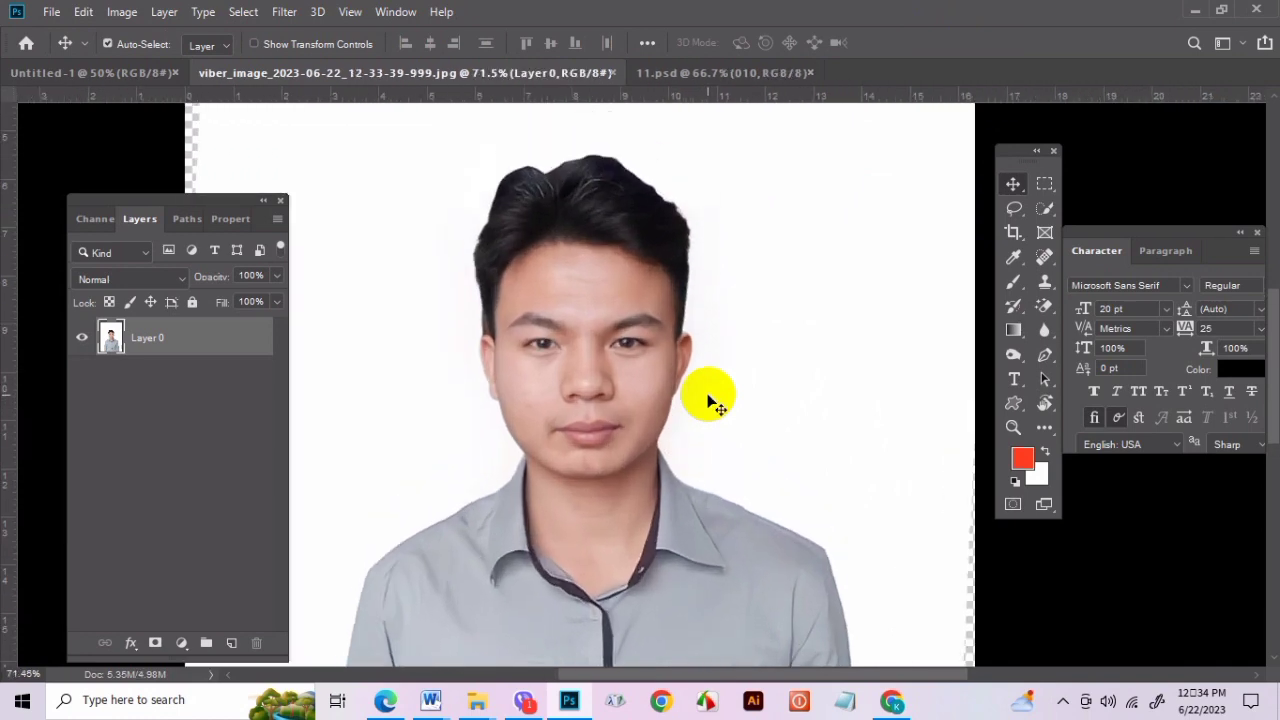
pyautogui.scroll(2, 708, 400)
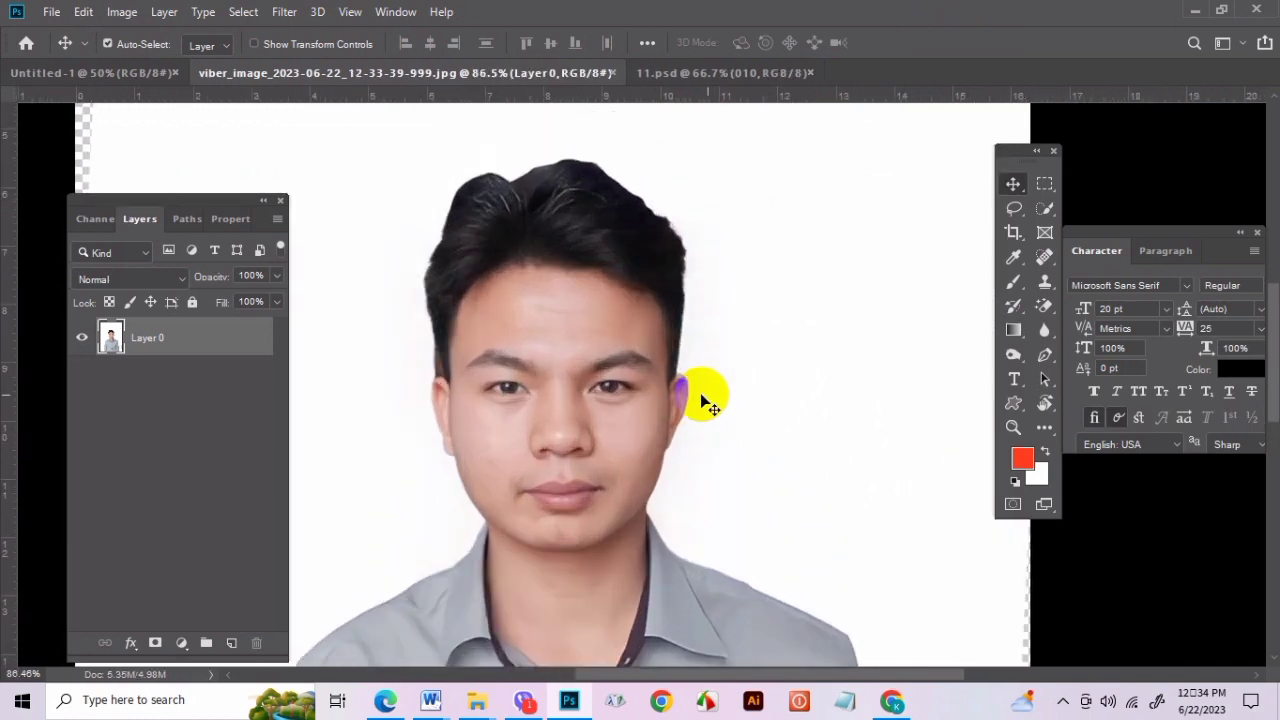
pyautogui.press('p')
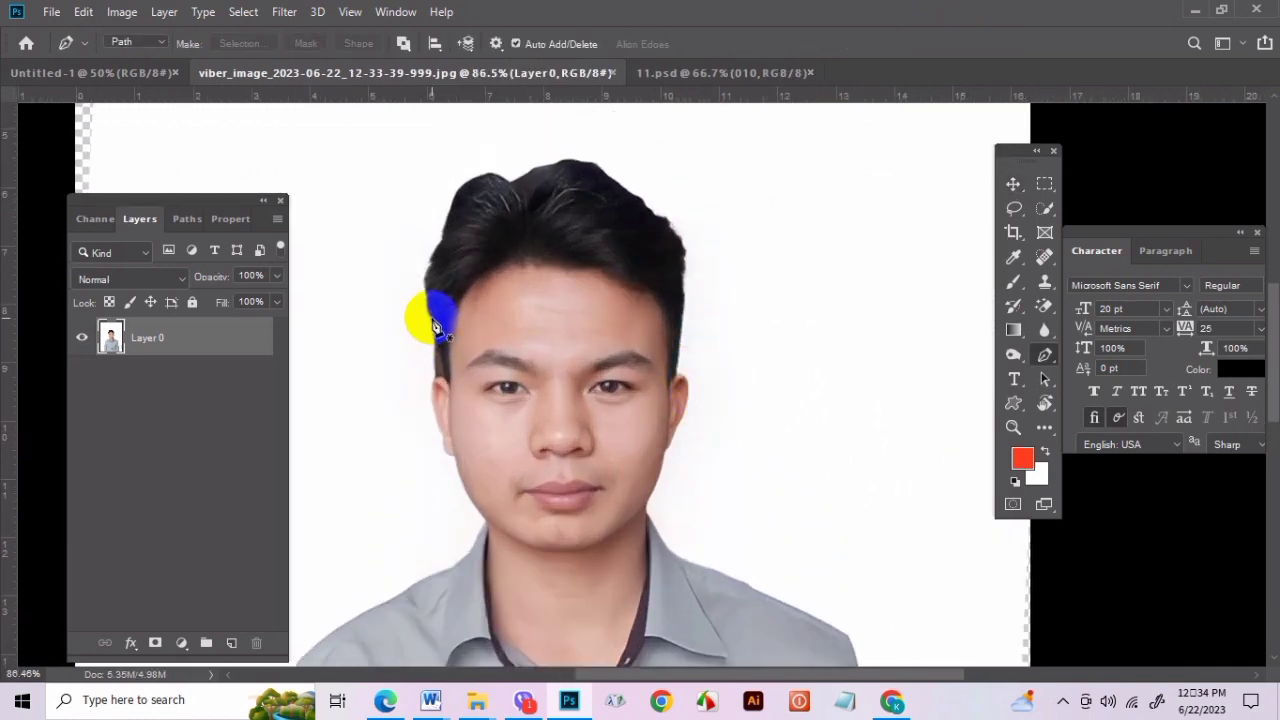
pyautogui.click(433, 315)
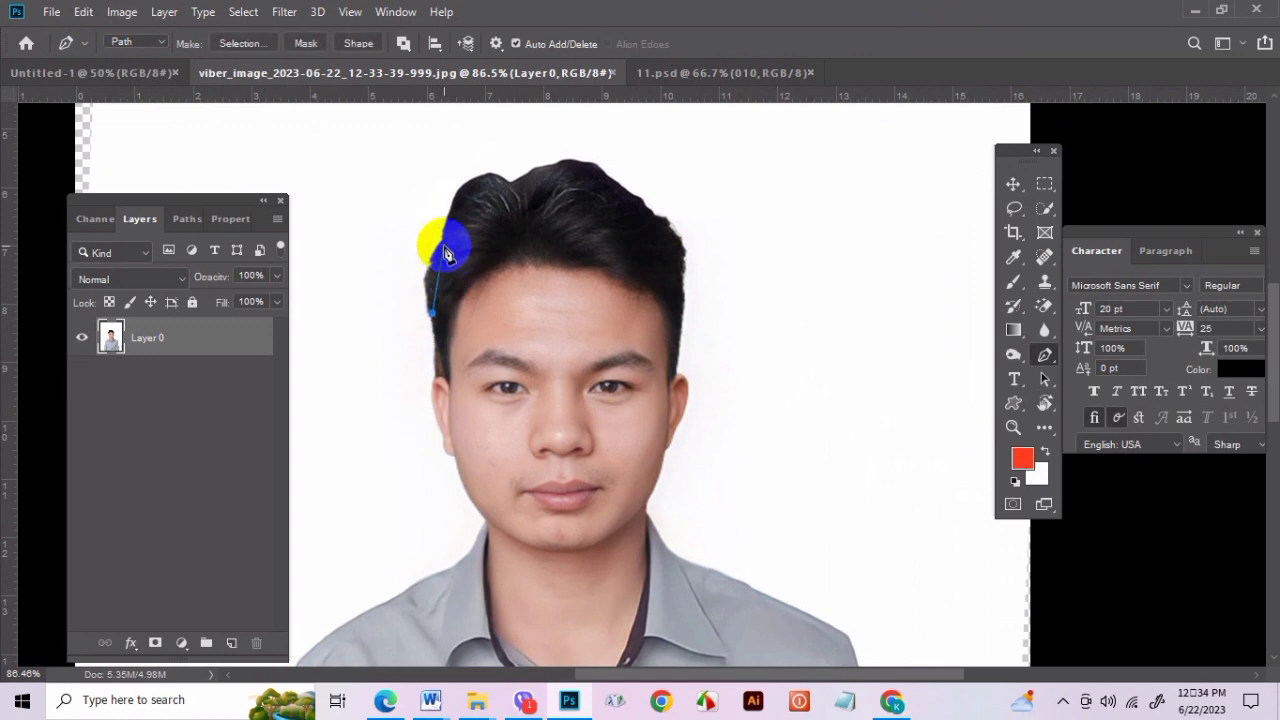
pyautogui.moveTo(446, 252); pyautogui.dragTo(678, 234)
pyautogui.keyDown('alt'); pyautogui.click(452, 254); pyautogui.keyUp('alt')
pyautogui.click(523, 187)
pyautogui.click(513, 190)
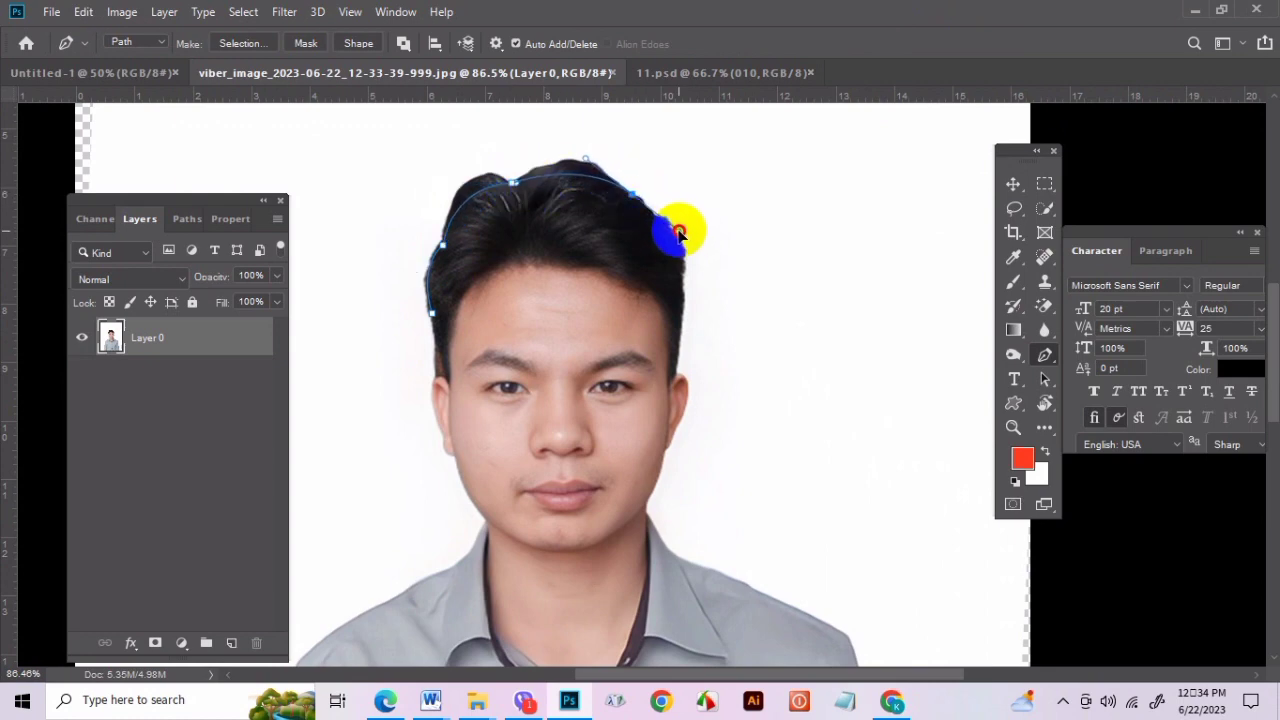
pyautogui.click(634, 200)
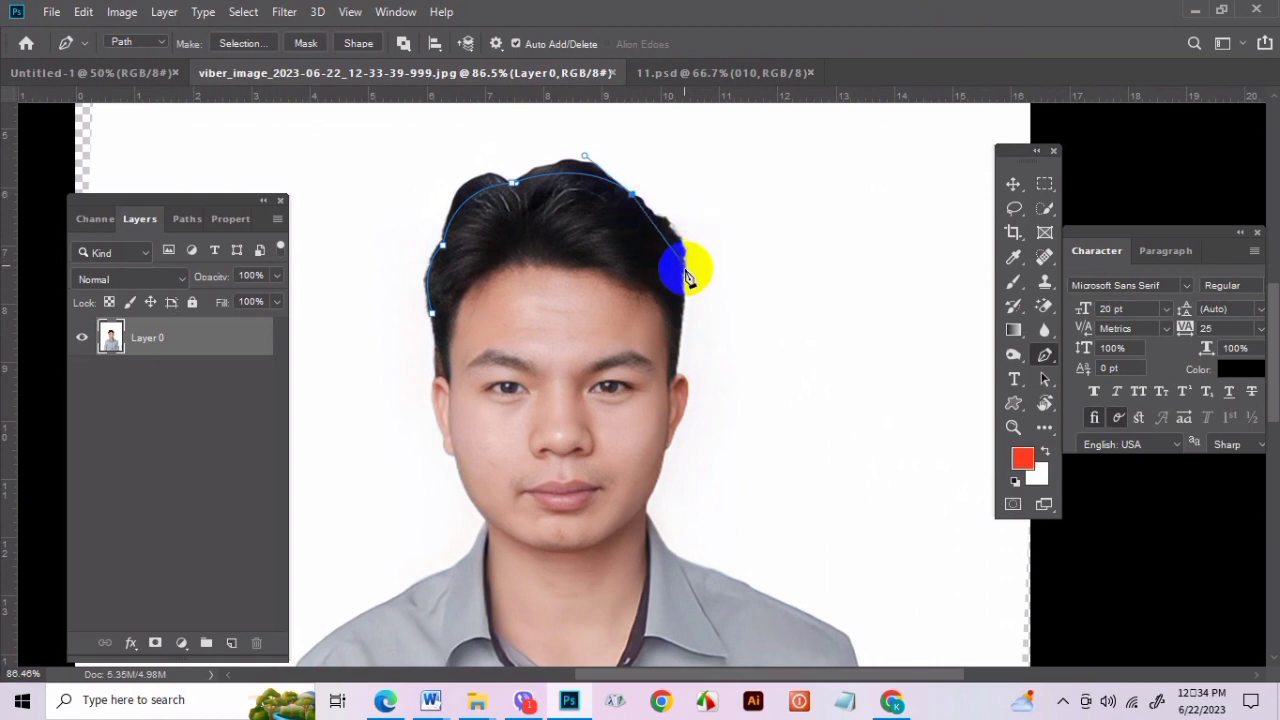
pyautogui.moveTo(685, 268); pyautogui.dragTo(683, 328)
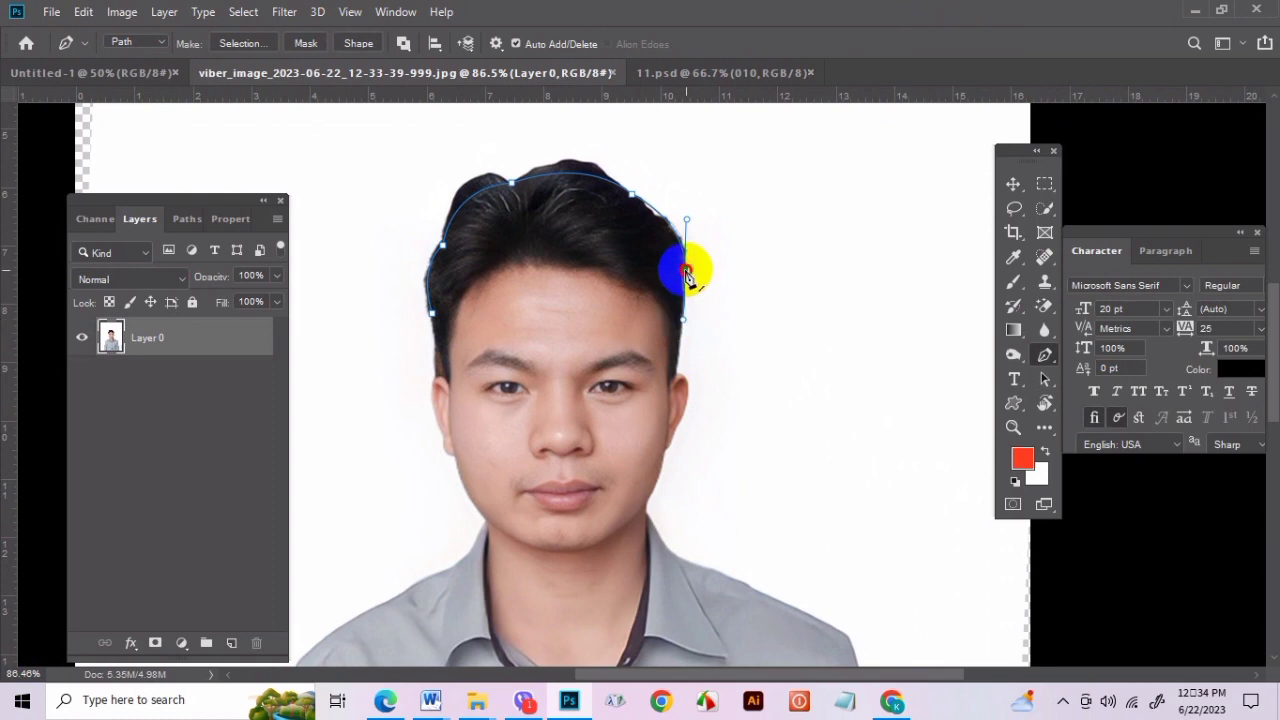
pyautogui.click(686, 270)
# Continue the Pen path through the white background around the outside of the hair, down to the ear, and close it along the sideburn.
pyautogui.click(714, 320)
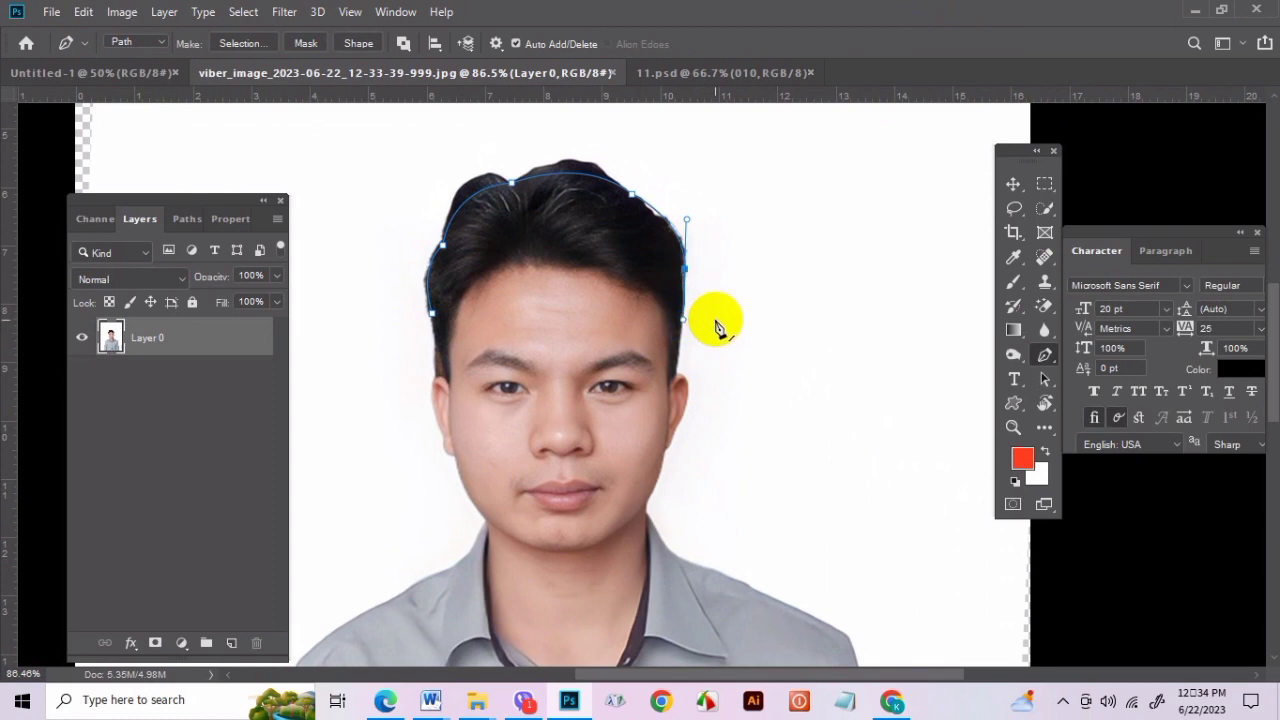
pyautogui.click(750, 279)
pyautogui.click(736, 221)
pyautogui.click(705, 158)
pyautogui.moveTo(650, 152); pyautogui.dragTo(631, 152)
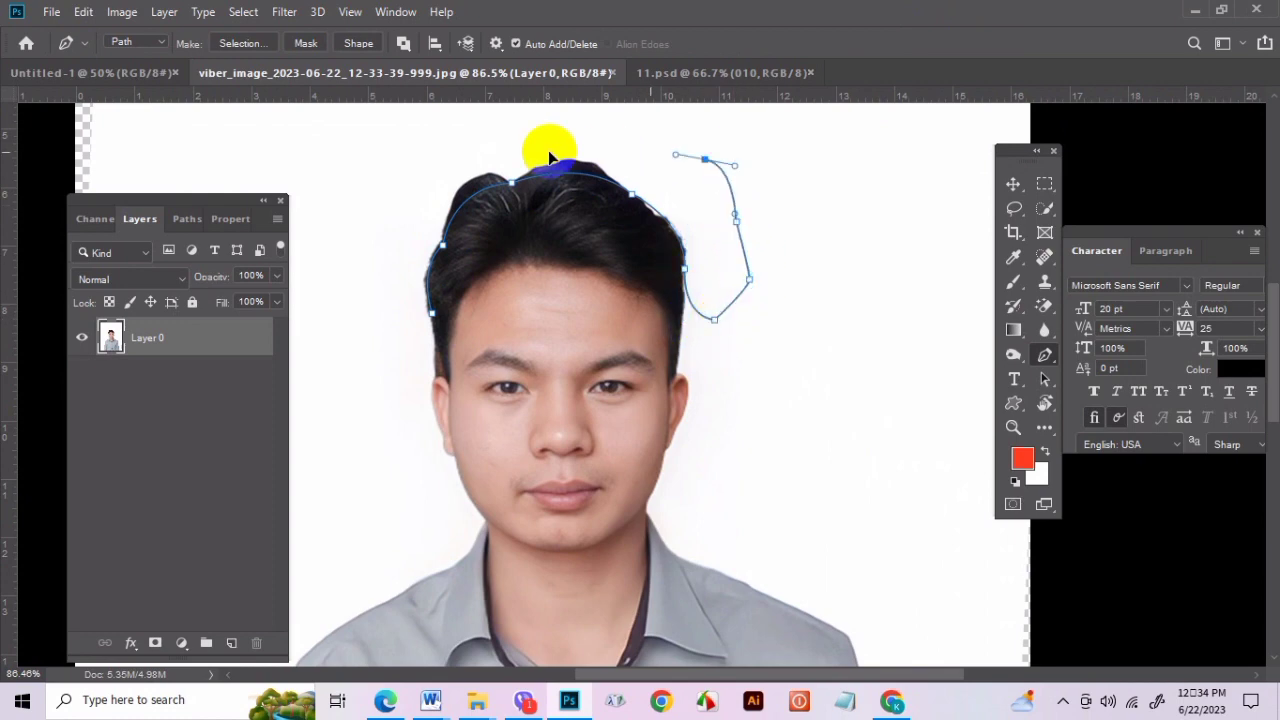
pyautogui.click(440, 148)
pyautogui.click(409, 190)
pyautogui.click(397, 252)
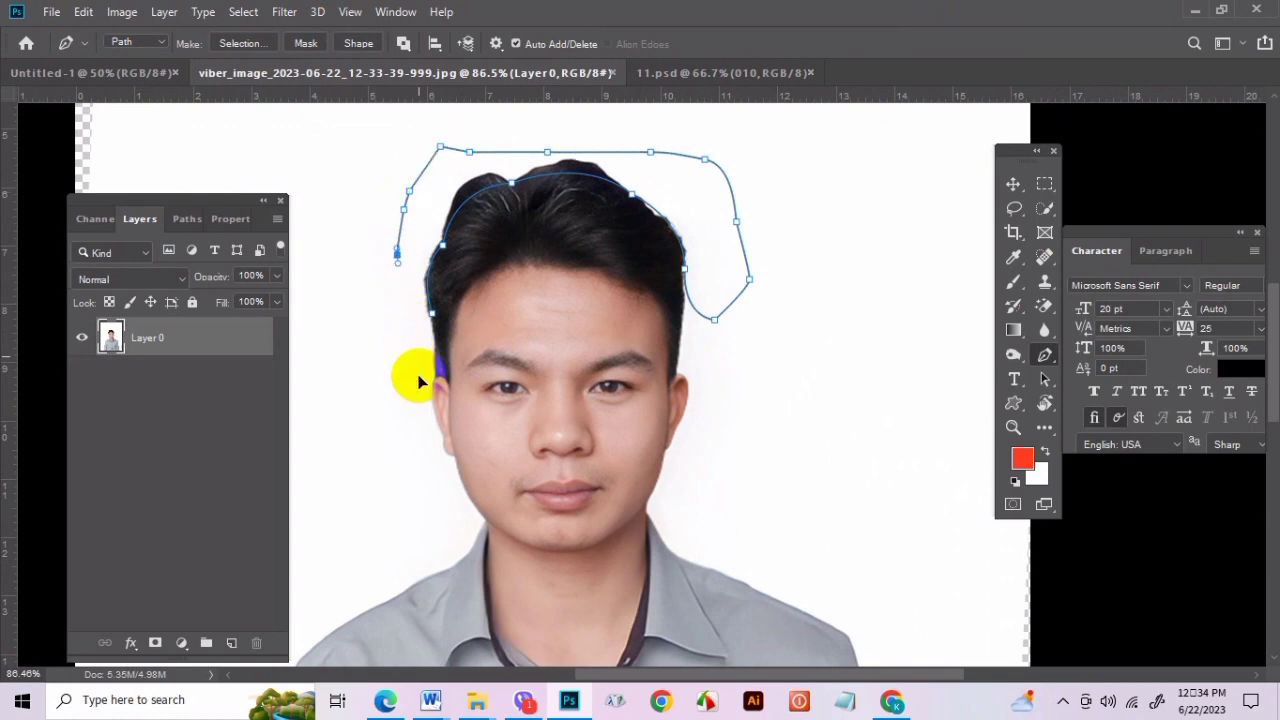
pyautogui.scroll(3, 435, 387)
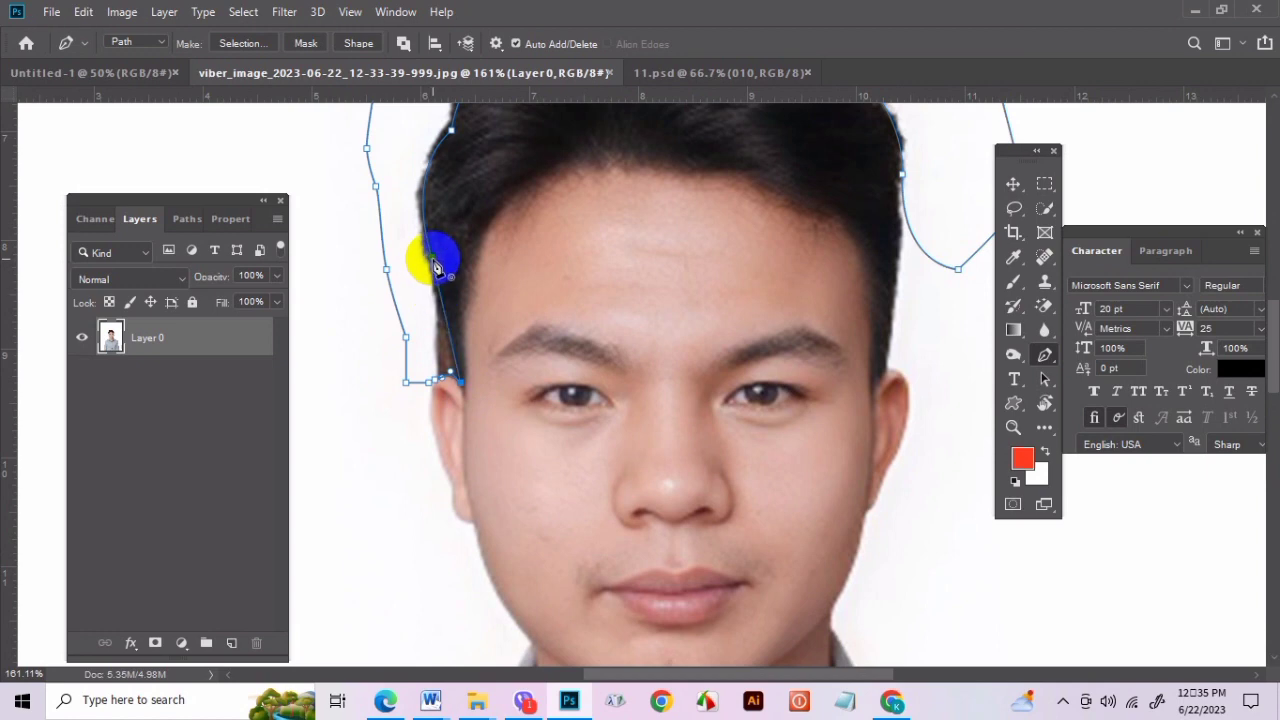
pyautogui.click(436, 266)
# Convert the closed path around the hair into a selection.
pyautogui.scroll(-2, 510, 415)
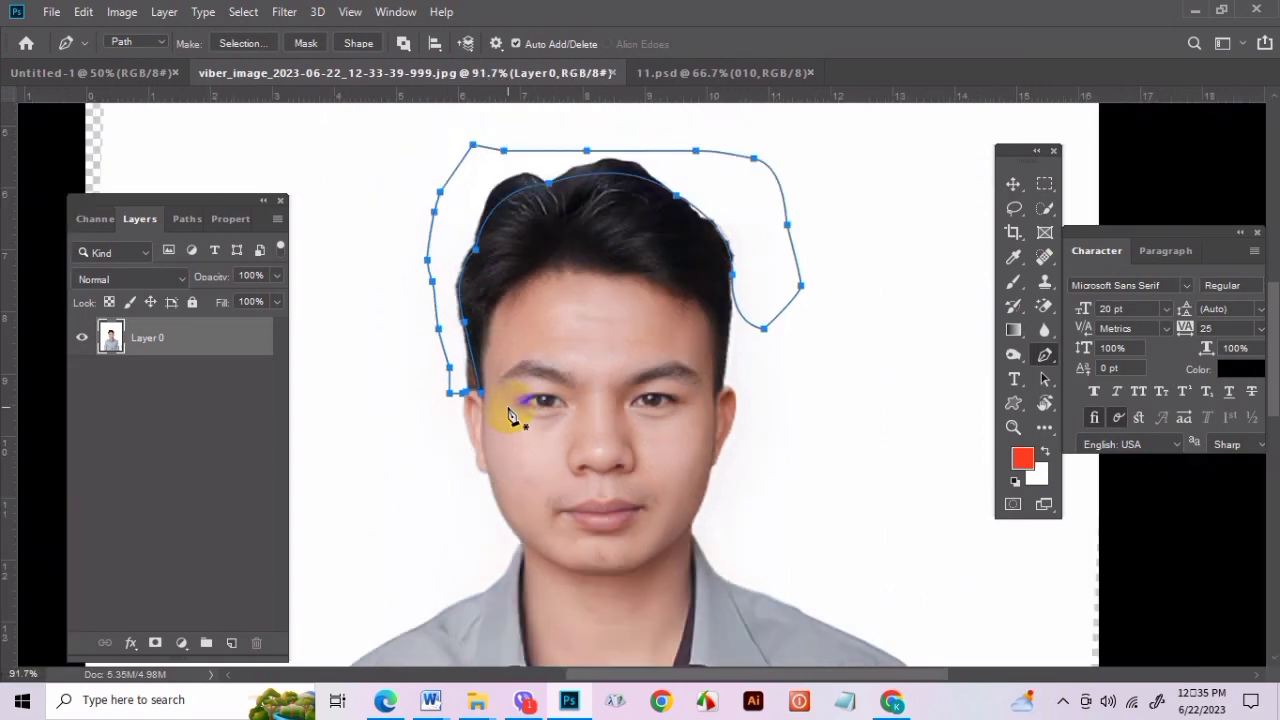
pyautogui.press('Return')
pyautogui.scroll(-1, 510, 415)
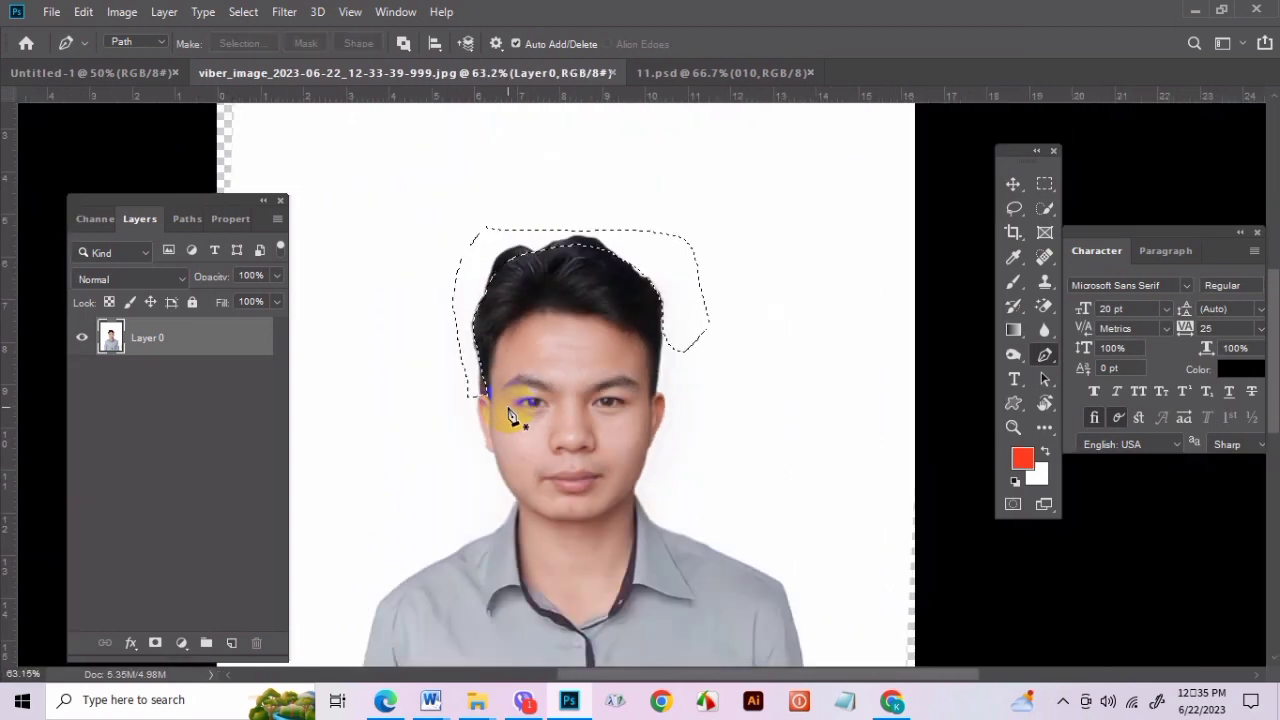
# Replace the trial red fill in the selection with white to trim the uneven hair edge, and deselect.
pyautogui.press('i')
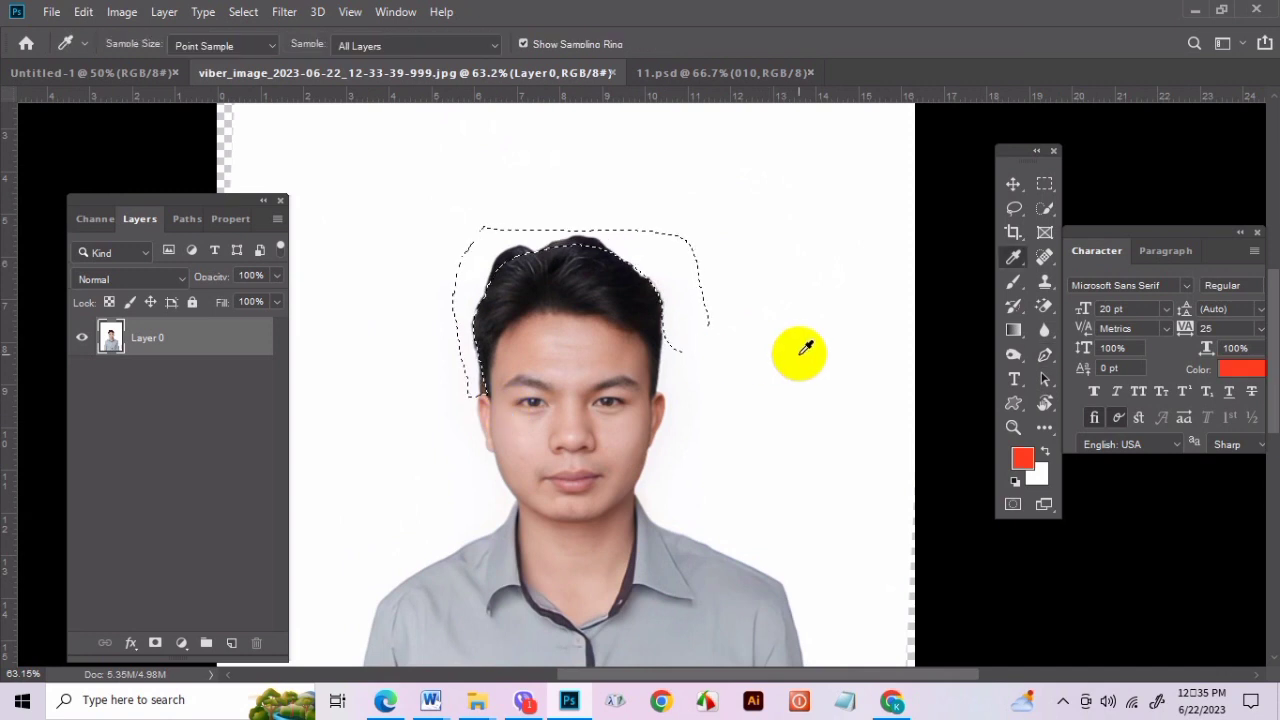
pyautogui.hotkey('alt', 'BackSpace')
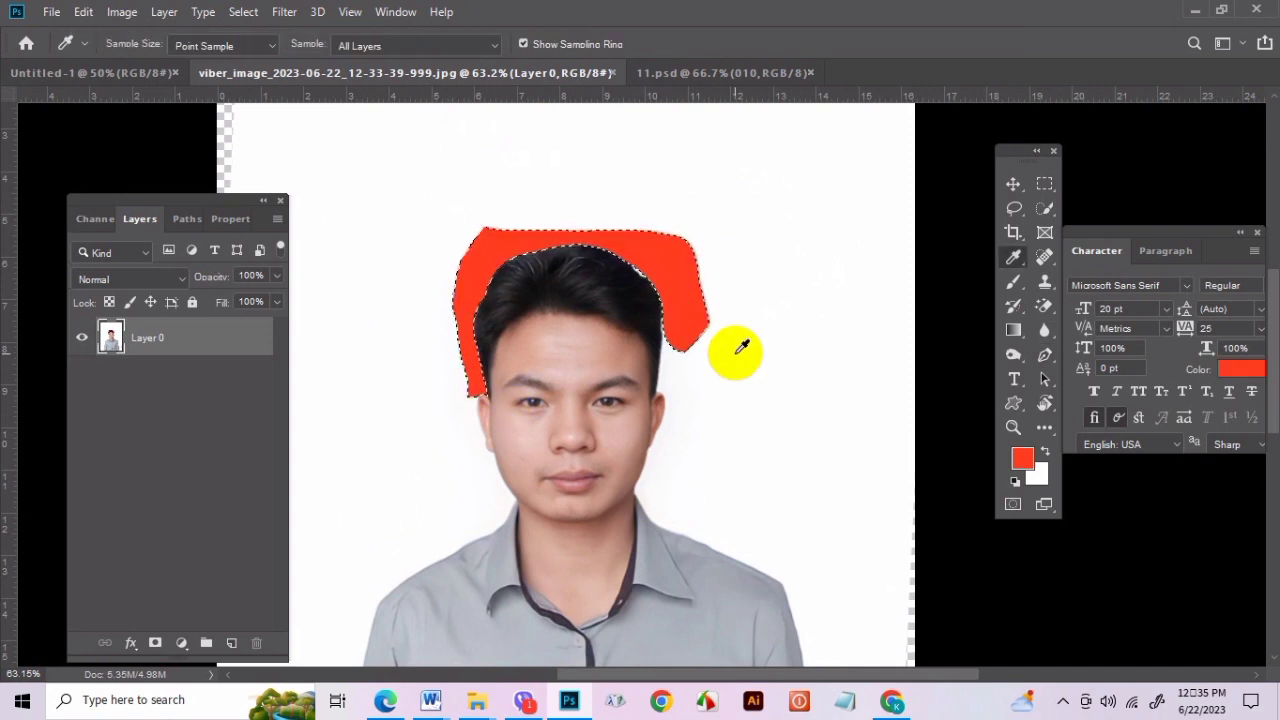
pyautogui.hotkey('ctrl', 'z')
pyautogui.hotkey('ctrl', 'z')
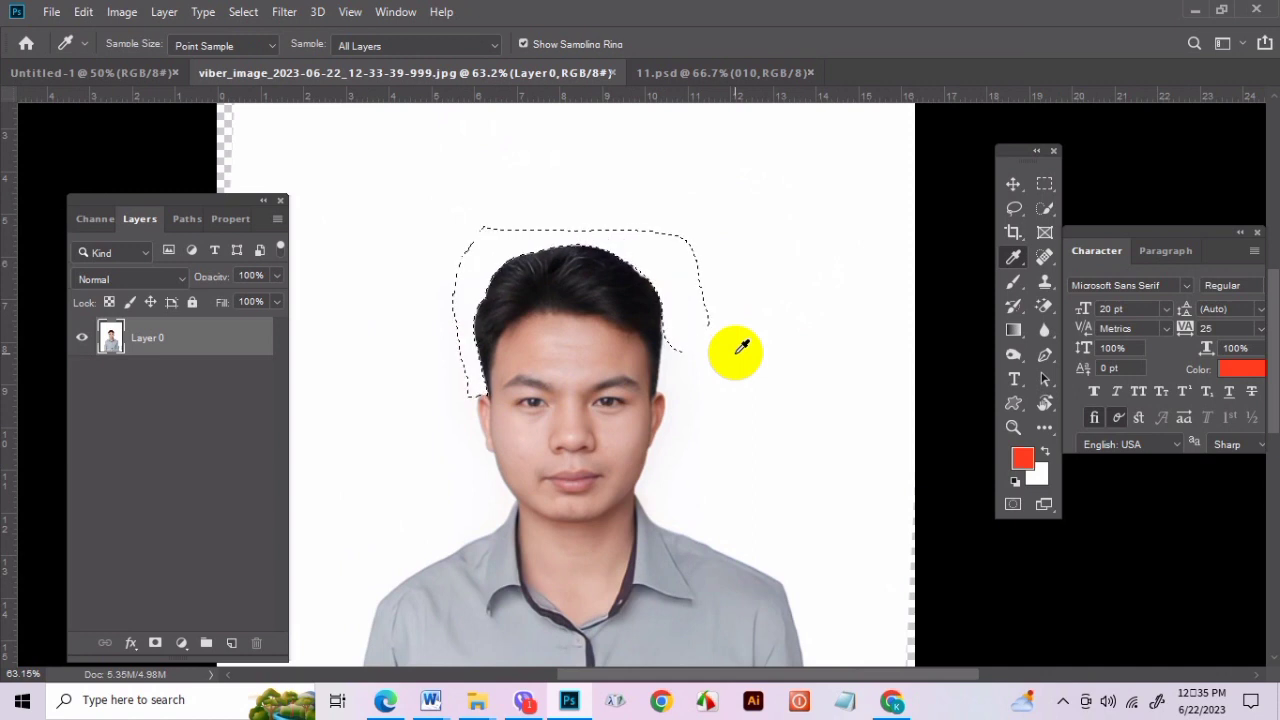
pyautogui.hotkey('ctrl', 'd')
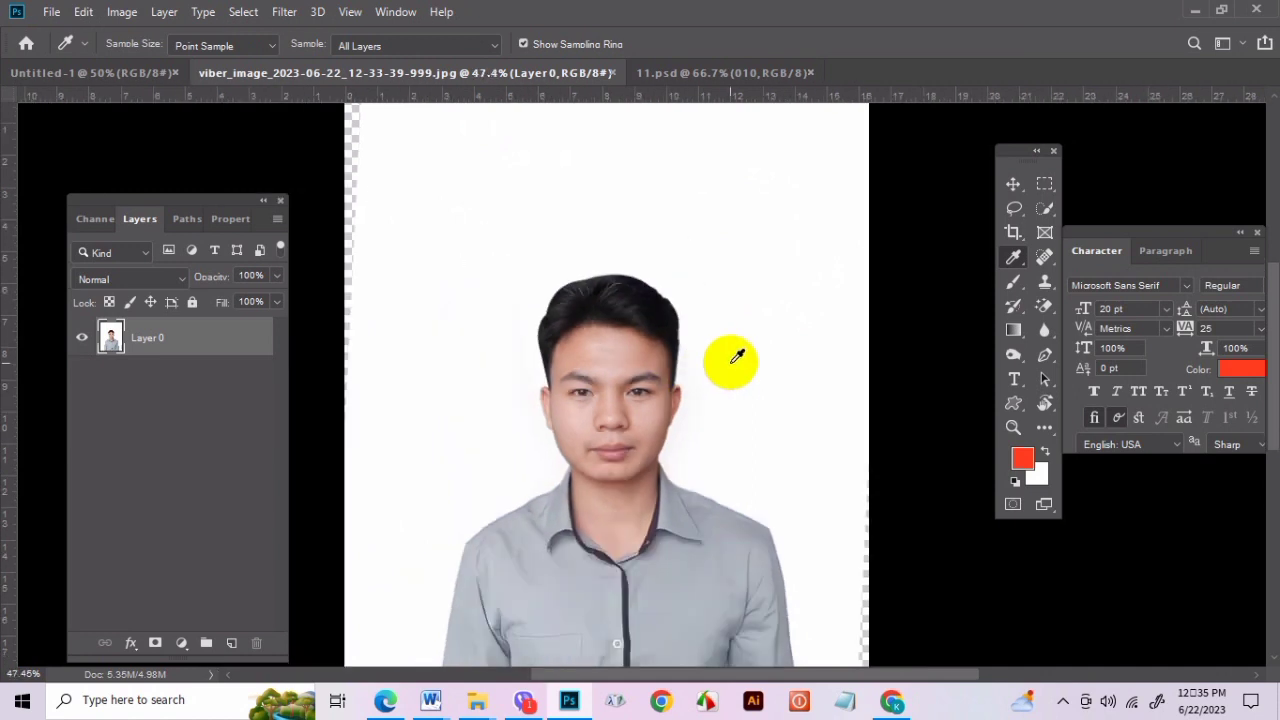
pyautogui.scroll(-1, 732, 352)
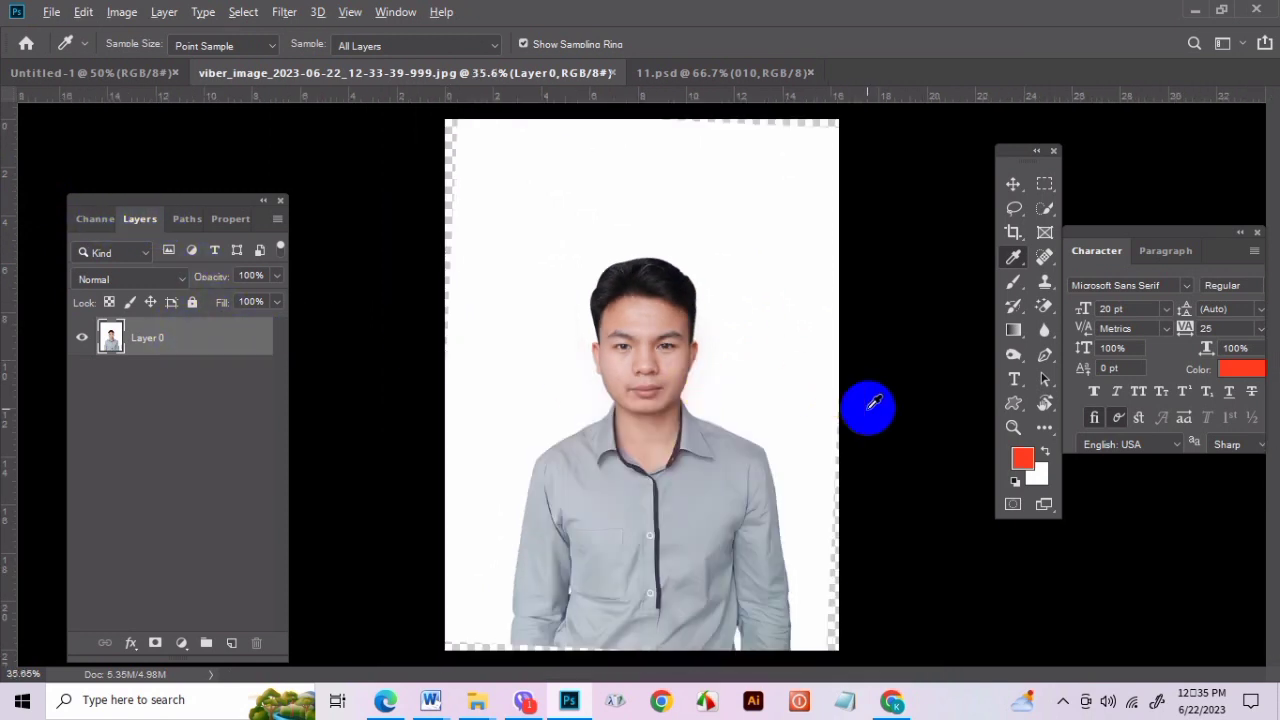
# Copy the suit layer 010 from 11.psd into the portrait document and place it over the man's shirt below the chin.
pyautogui.scroll(1, 866, 409)
pyautogui.scroll(1, 866, 409)
pyautogui.scroll(-1, 612, 331)
pyautogui.scroll(1, 731, 385)
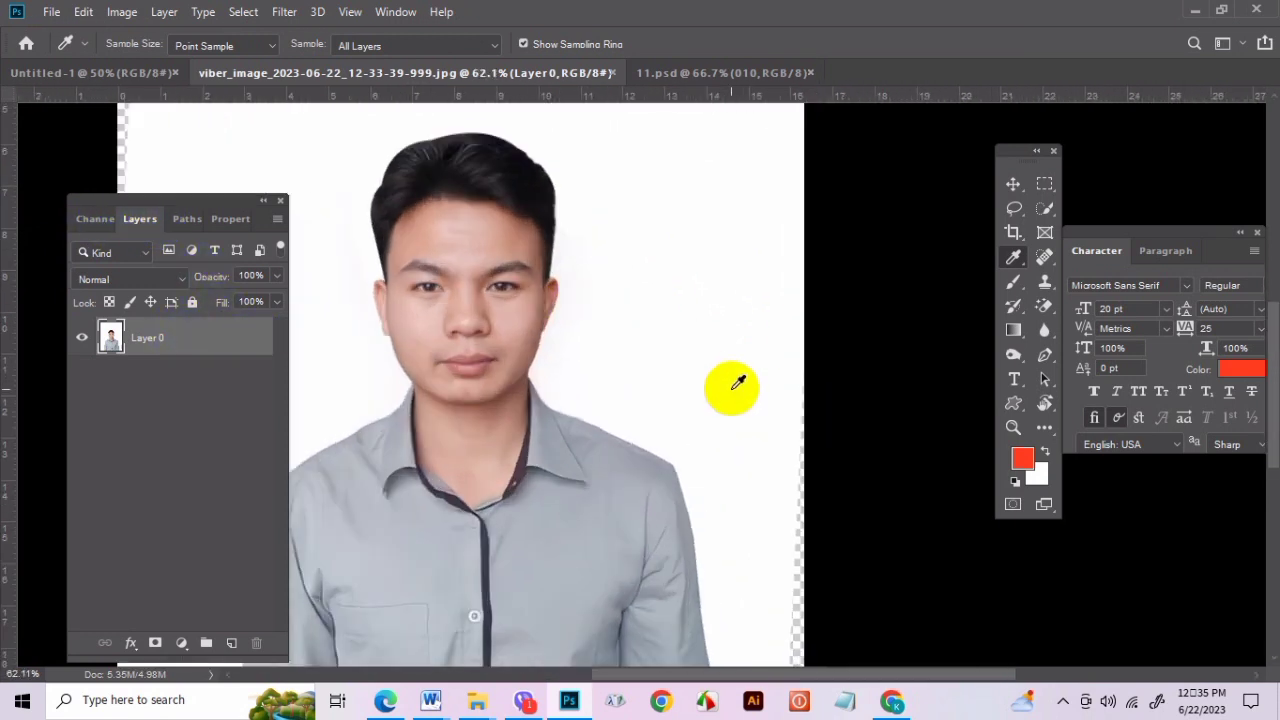
pyautogui.click(690, 76)
pyautogui.press('v')
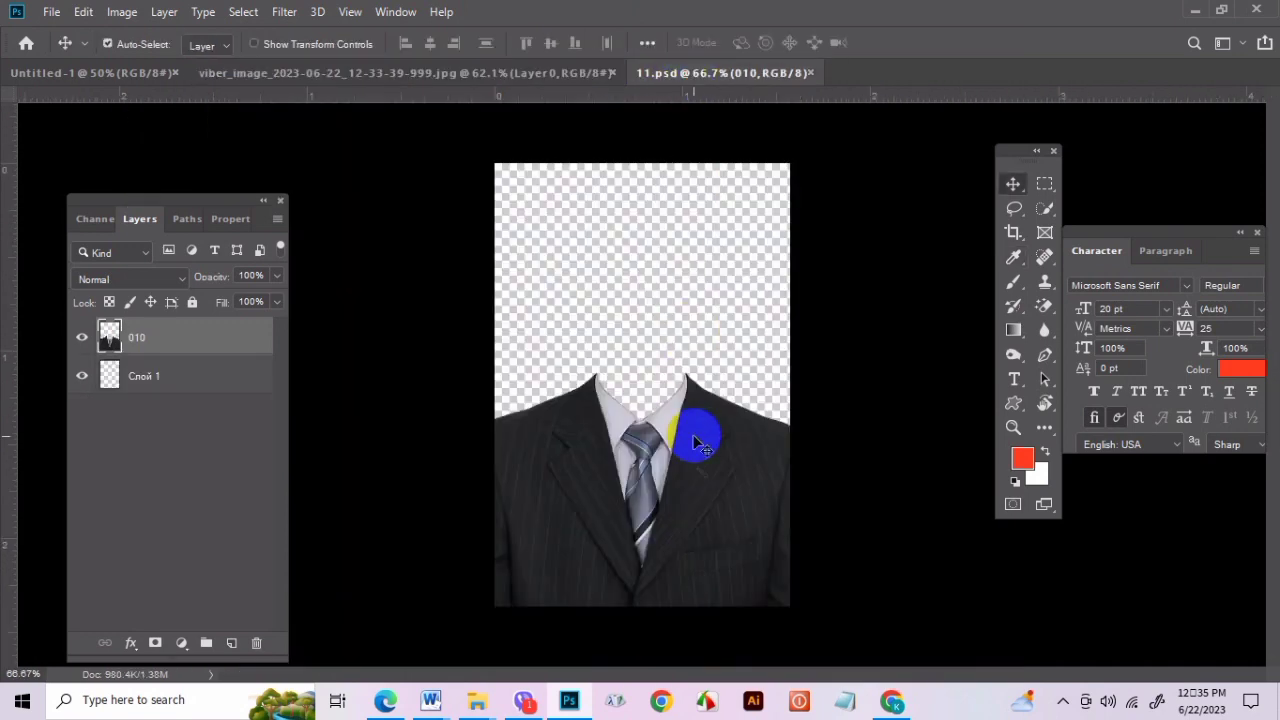
pyautogui.moveTo(697, 434); pyautogui.dragTo(672, 78)
pyautogui.moveTo(513, 80); pyautogui.dragTo(714, 389)
pyautogui.moveTo(600, 450); pyautogui.dragTo(560, 466)
# Scale the suit proportionally to about 136.44% and position it so its collar fits the neck and shoulders.
pyautogui.hotkey('ctrl', 't')
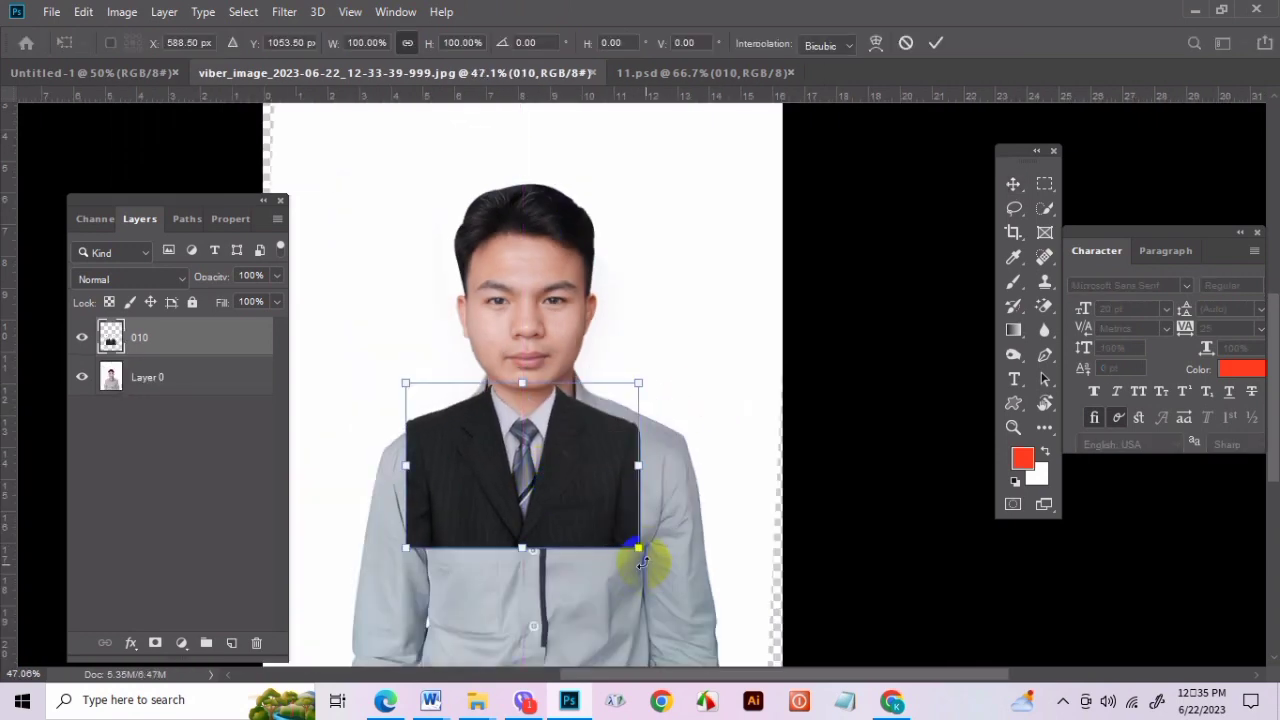
pyautogui.moveTo(640, 547)
pyautogui.mouseDown()
pyautogui.moveTo(676, 594)
pyautogui.moveTo(674, 571)
pyautogui.moveTo(634, 563)
pyautogui.moveTo(646, 557)
pyautogui.mouseUp()
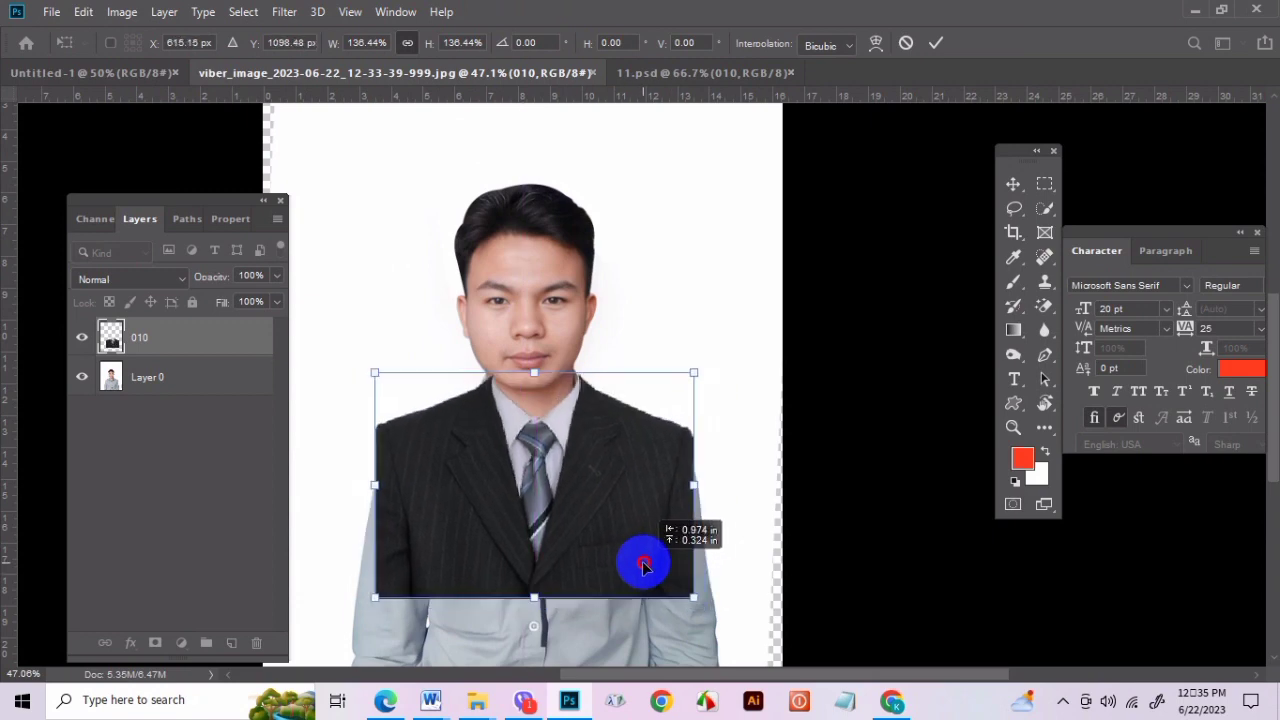
pyautogui.click(935, 43)
# Crop the image around the head and suit, removing the excess above the hair, below the jacket and on both sides.
pyautogui.scroll(-3, 822, 460)
pyautogui.click(645, 313)
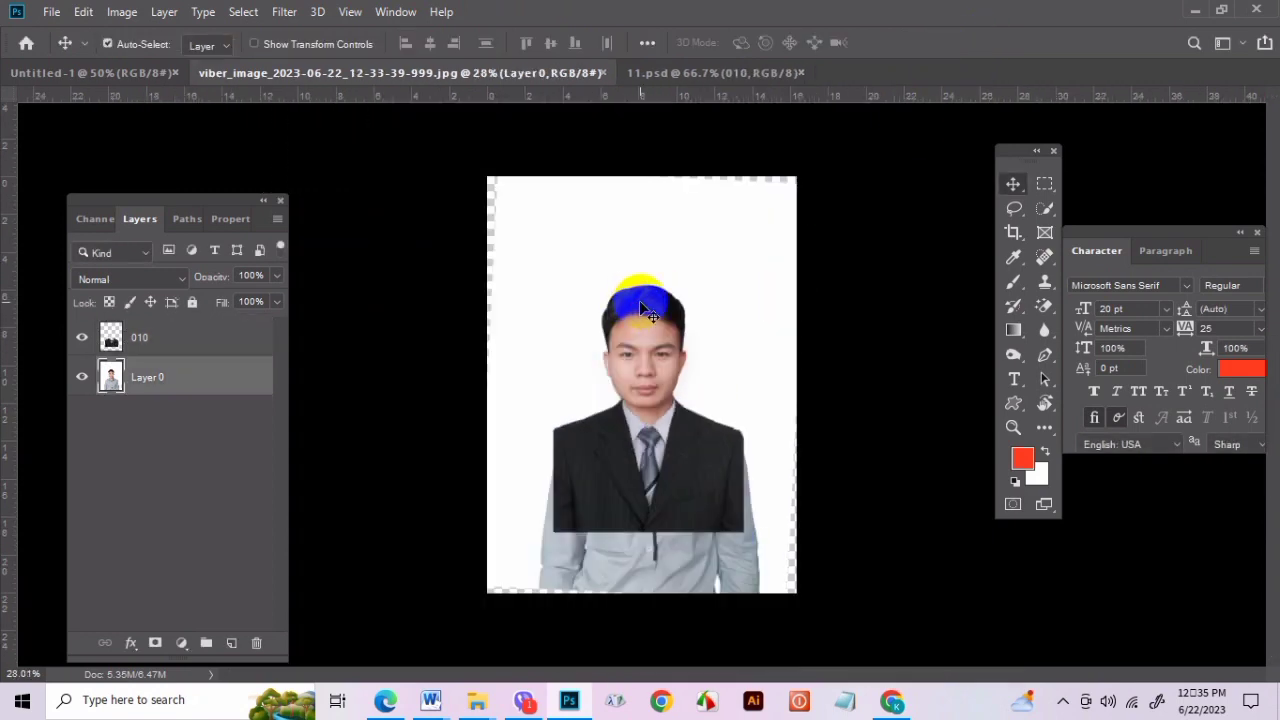
pyautogui.click(140, 279)
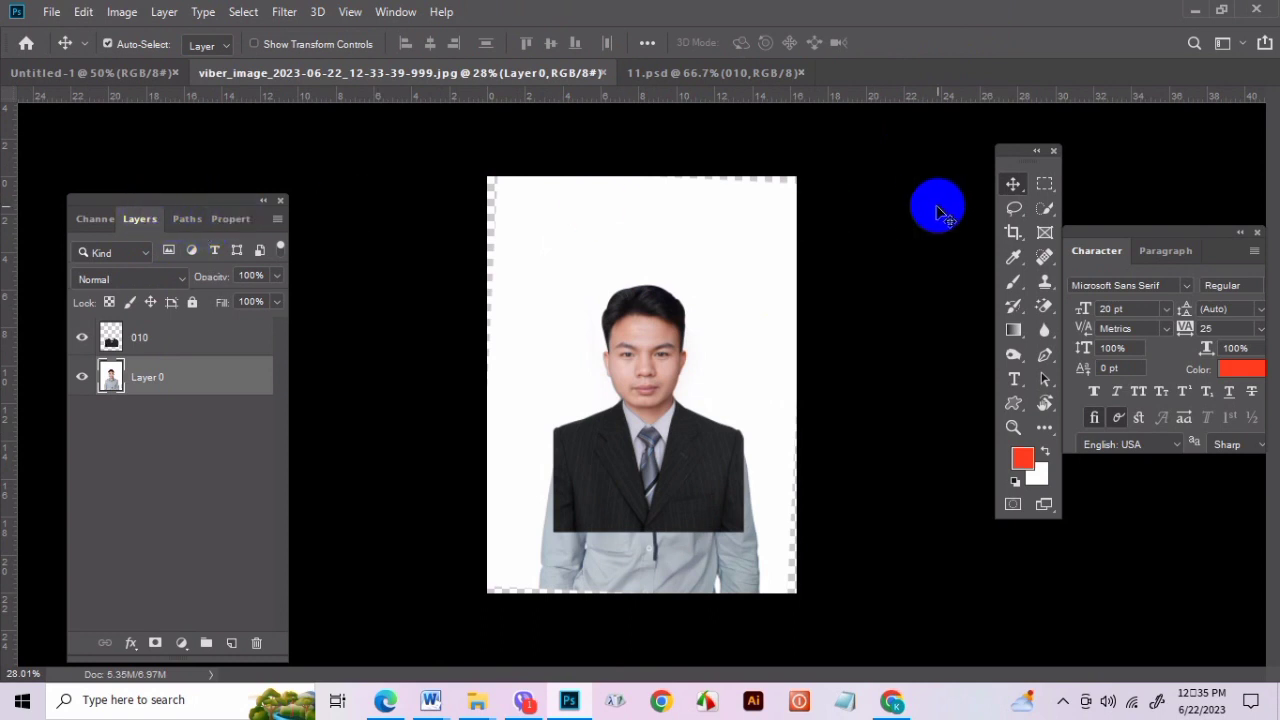
pyautogui.click(1013, 232)
pyautogui.moveTo(657, 165); pyautogui.dragTo(654, 218)
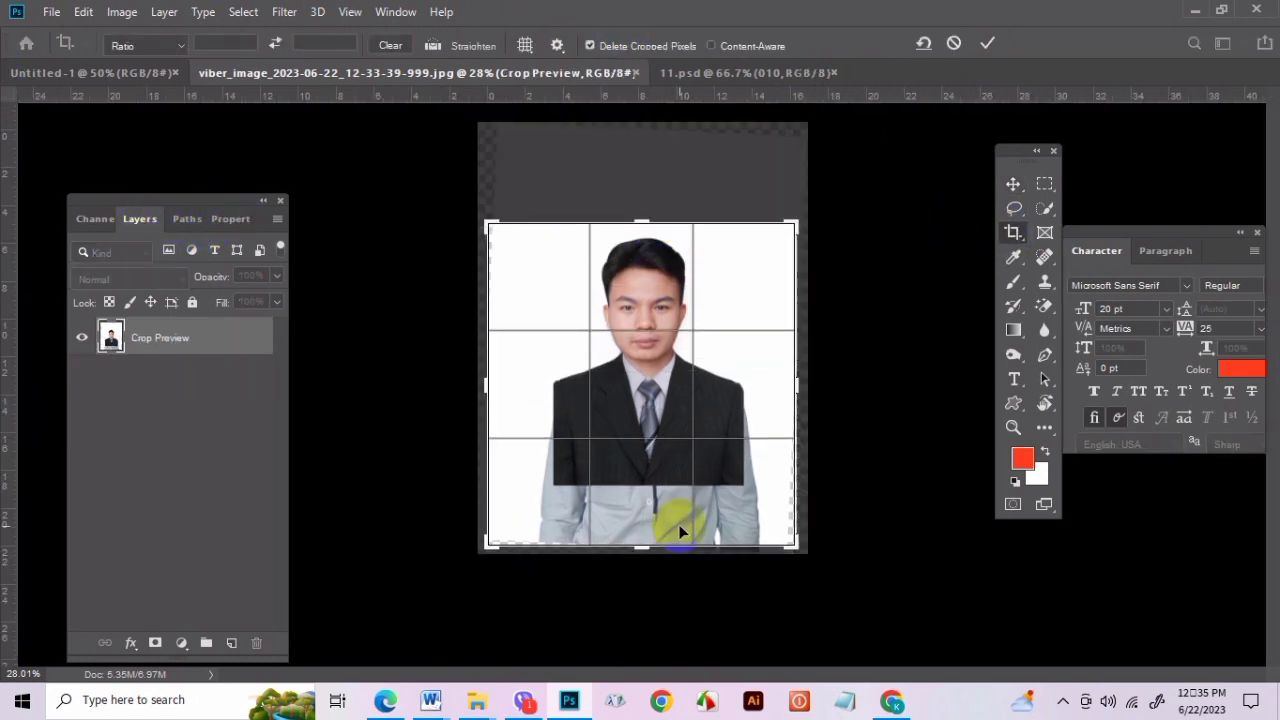
pyautogui.moveTo(643, 550); pyautogui.dragTo(648, 522)
pyautogui.hotkey('ctrl', 'r')
pyautogui.moveTo(482, 386); pyautogui.dragTo(502, 384)
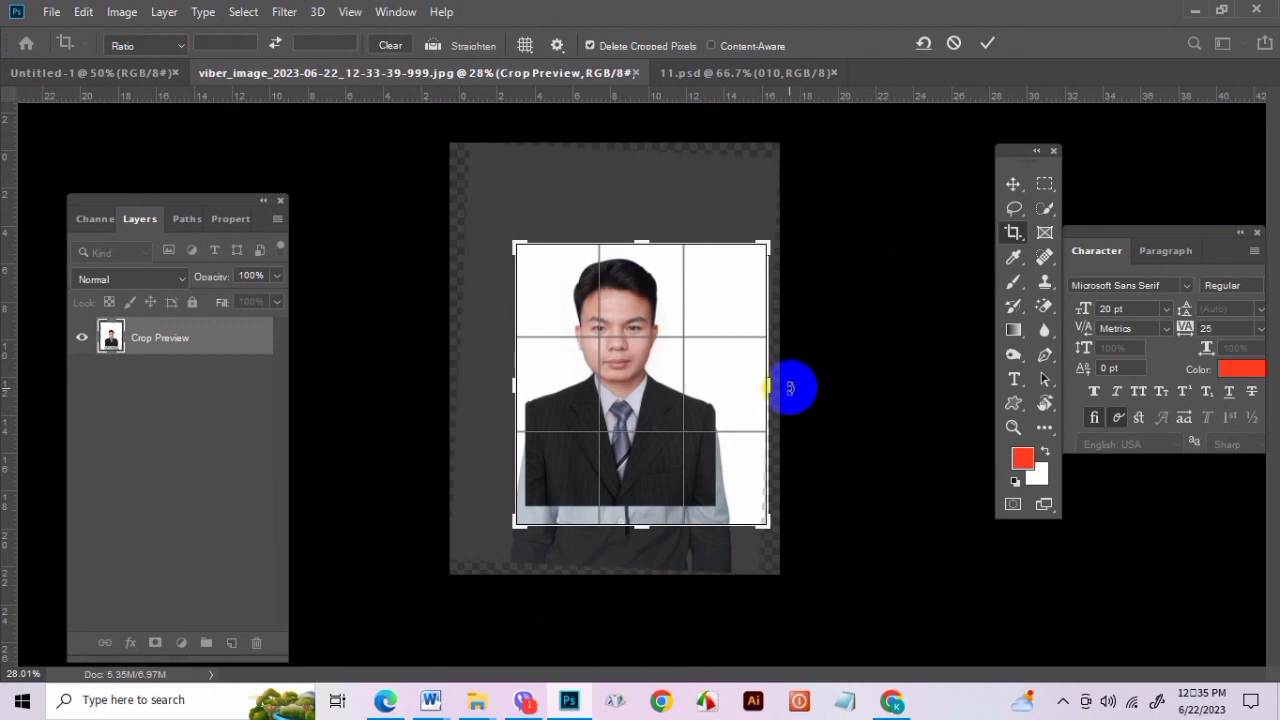
pyautogui.moveTo(773, 384); pyautogui.dragTo(749, 380)
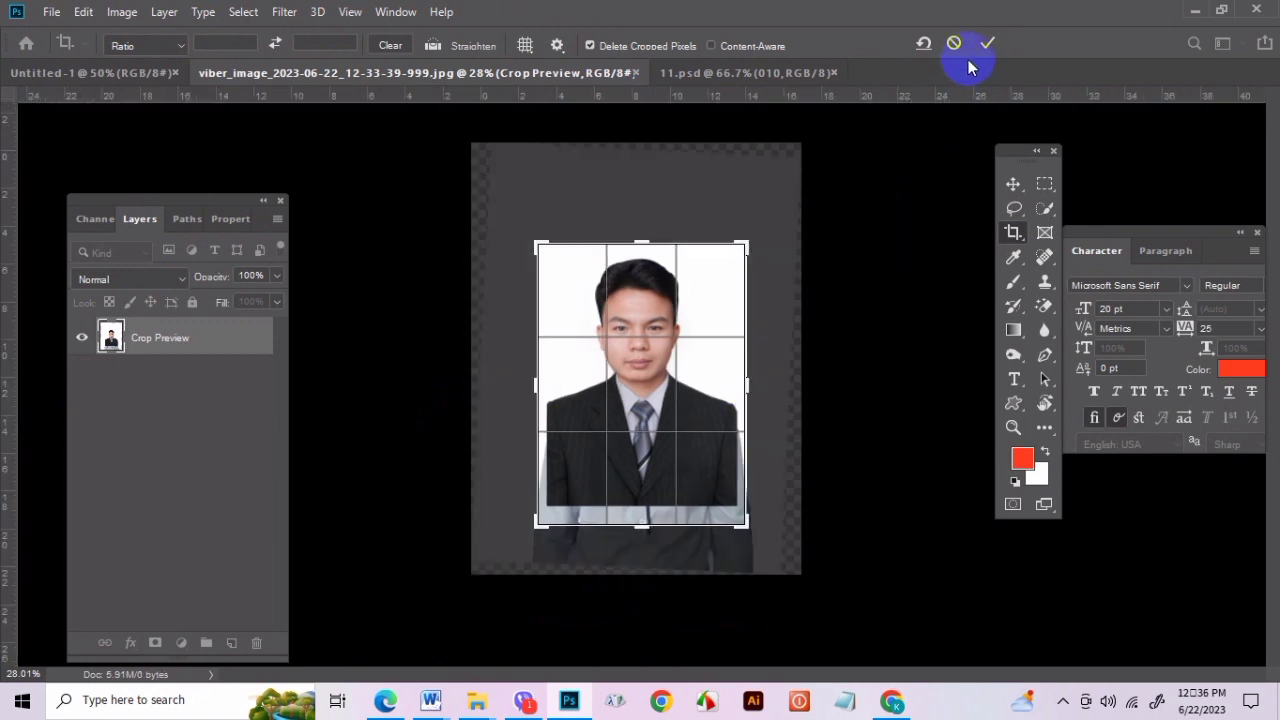
pyautogui.click(987, 43)
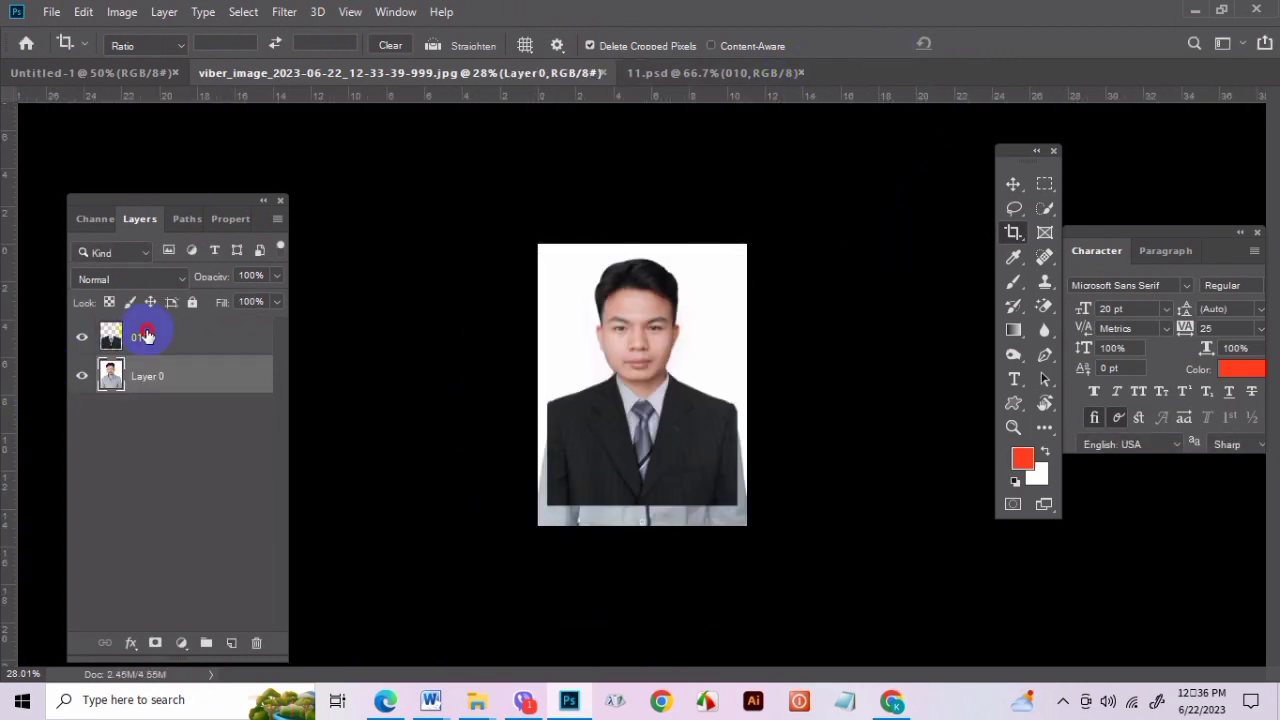
# Move the portrait layer and the suit layer up so the head sits near the image's upper edge and the collar meets the neck.
pyautogui.click(140, 337)
pyautogui.hotkey('ctrl', '0')
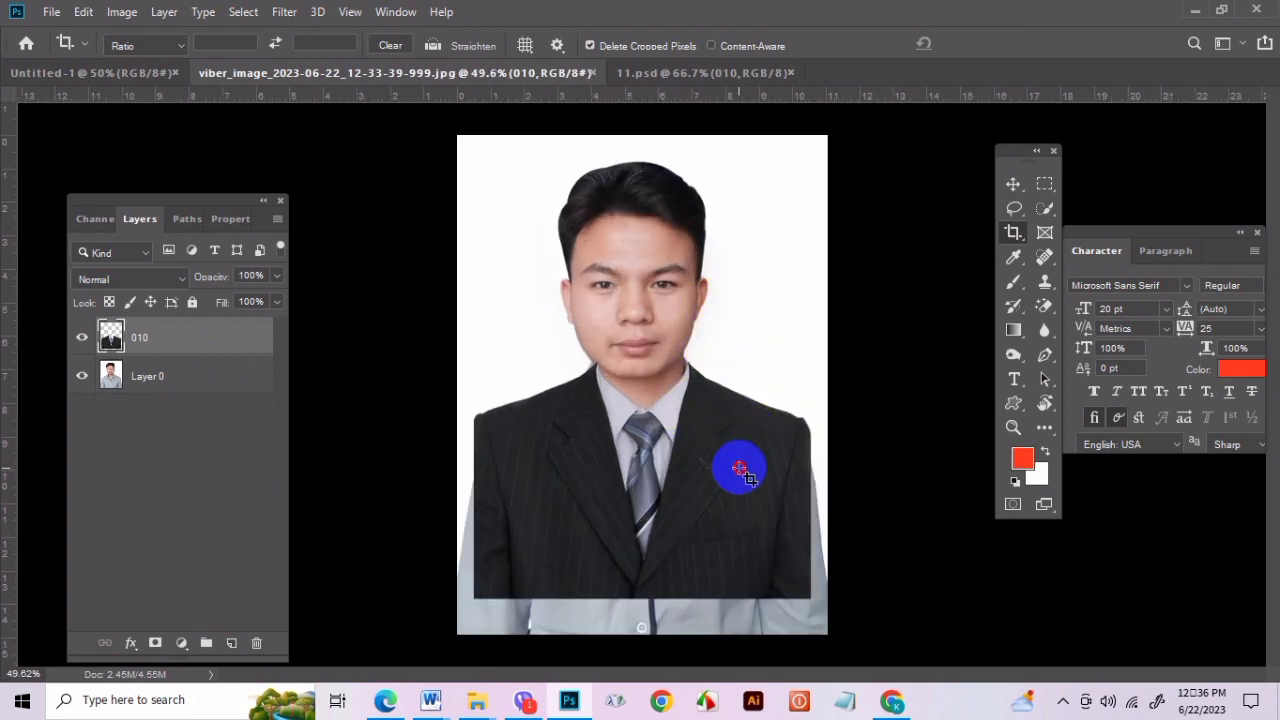
pyautogui.click(740, 470)
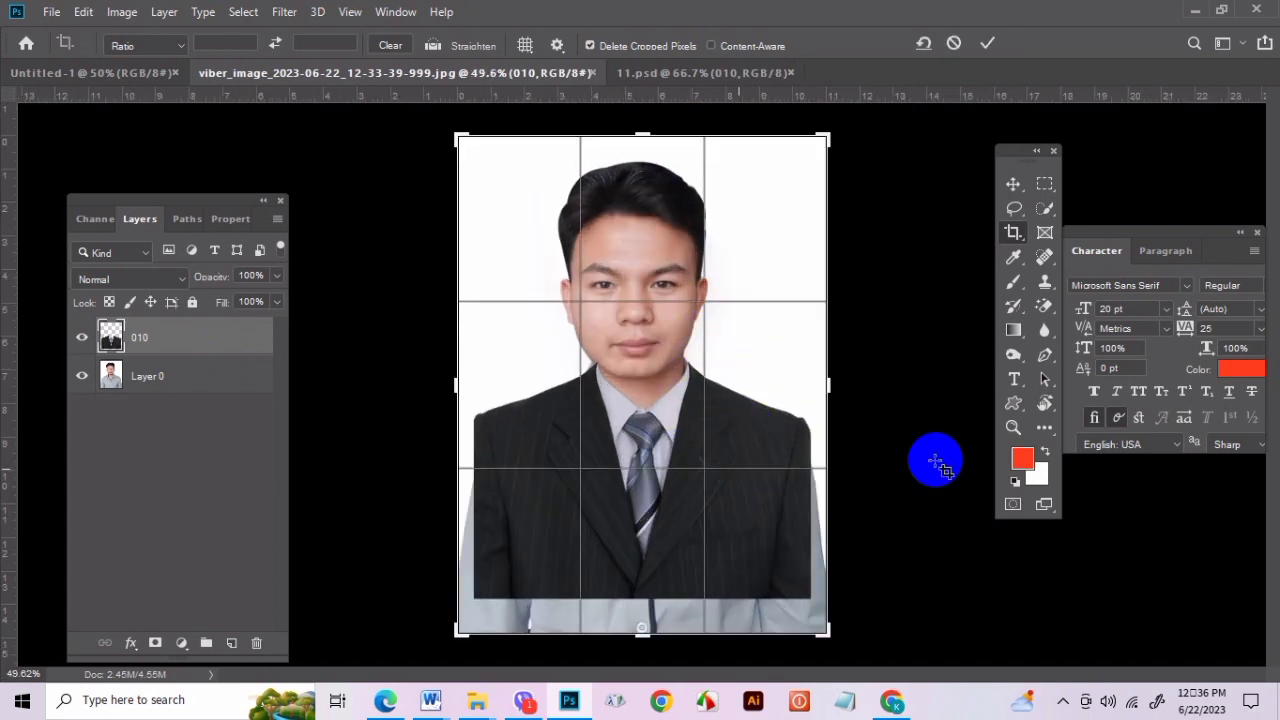
pyautogui.click(983, 42)
pyautogui.press('v')
pyautogui.moveTo(667, 380); pyautogui.dragTo(674, 367)
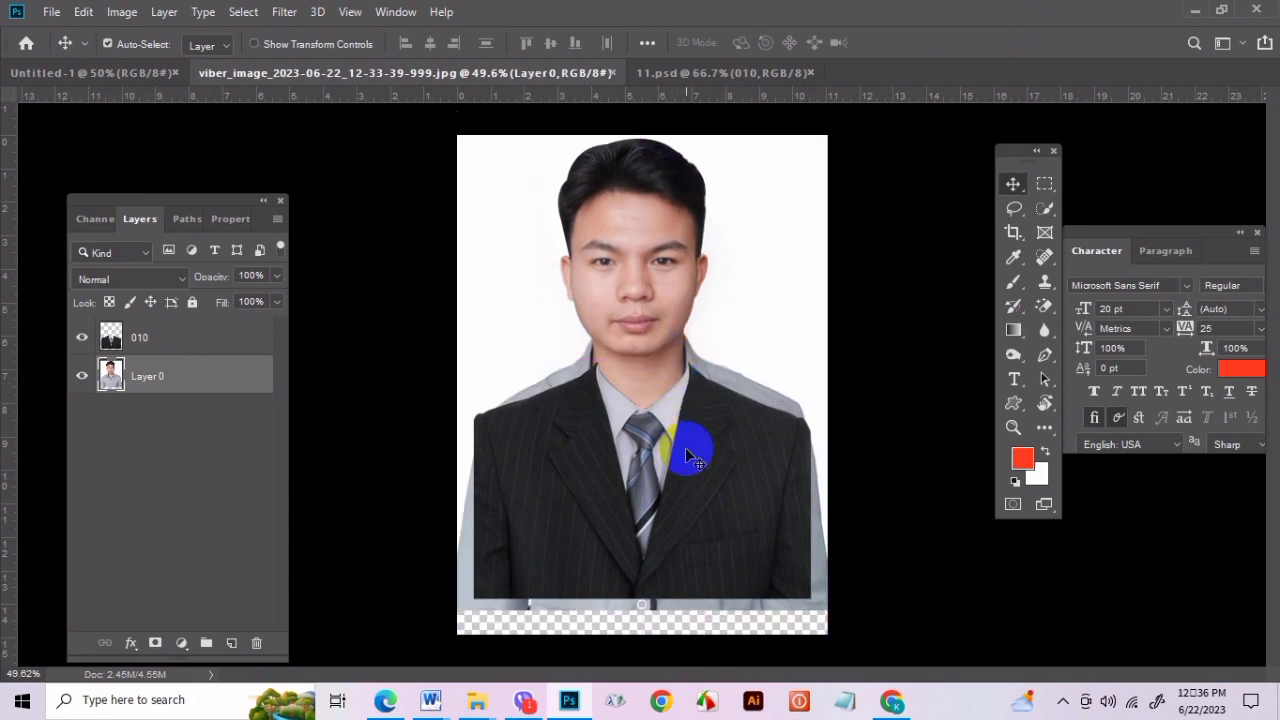
pyautogui.moveTo(685, 450)
pyautogui.mouseDown()
pyautogui.moveTo(683, 432)
pyautogui.moveTo(702, 447)
pyautogui.moveTo(691, 437)
pyautogui.mouseUp()
# Enlarge the suit to about 101.25% with Free Transform and align it with the neck and shoulders.
pyautogui.hotkey('ctrl', 't')
pyautogui.scroll(4, 690, 445)
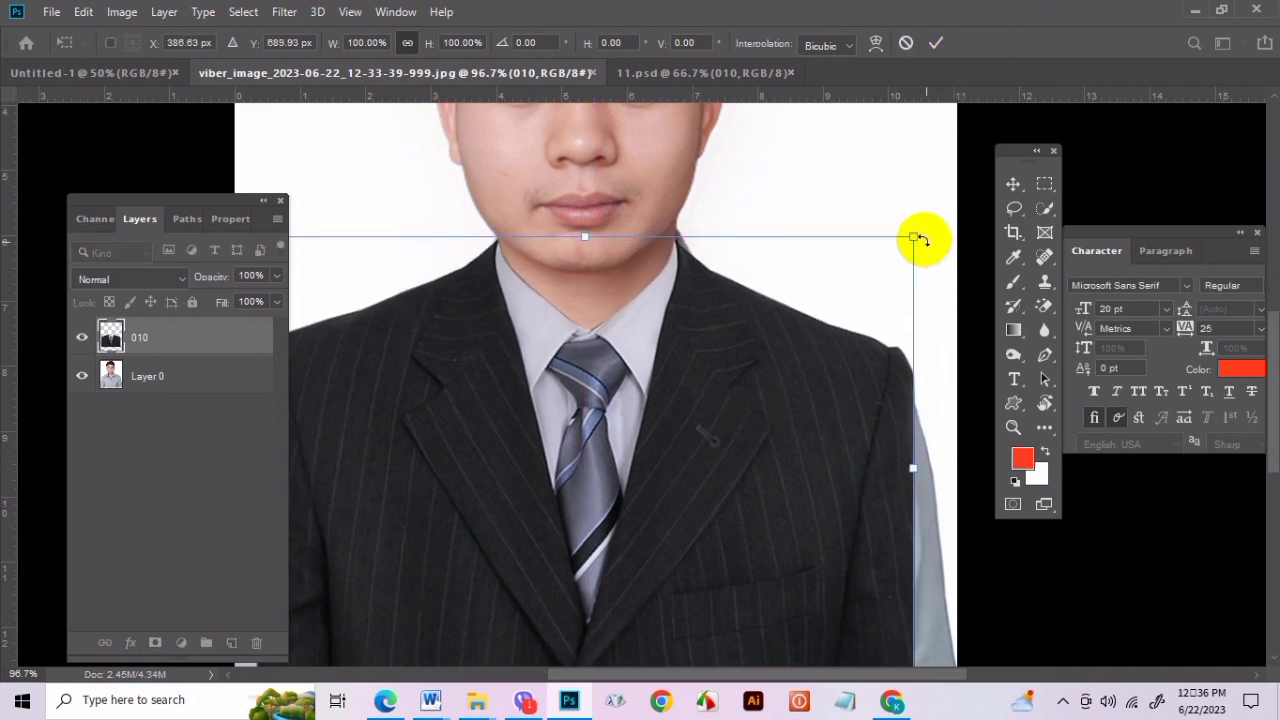
pyautogui.moveTo(920, 237); pyautogui.dragTo(928, 237)
pyautogui.moveTo(746, 335); pyautogui.dragTo(752, 348)
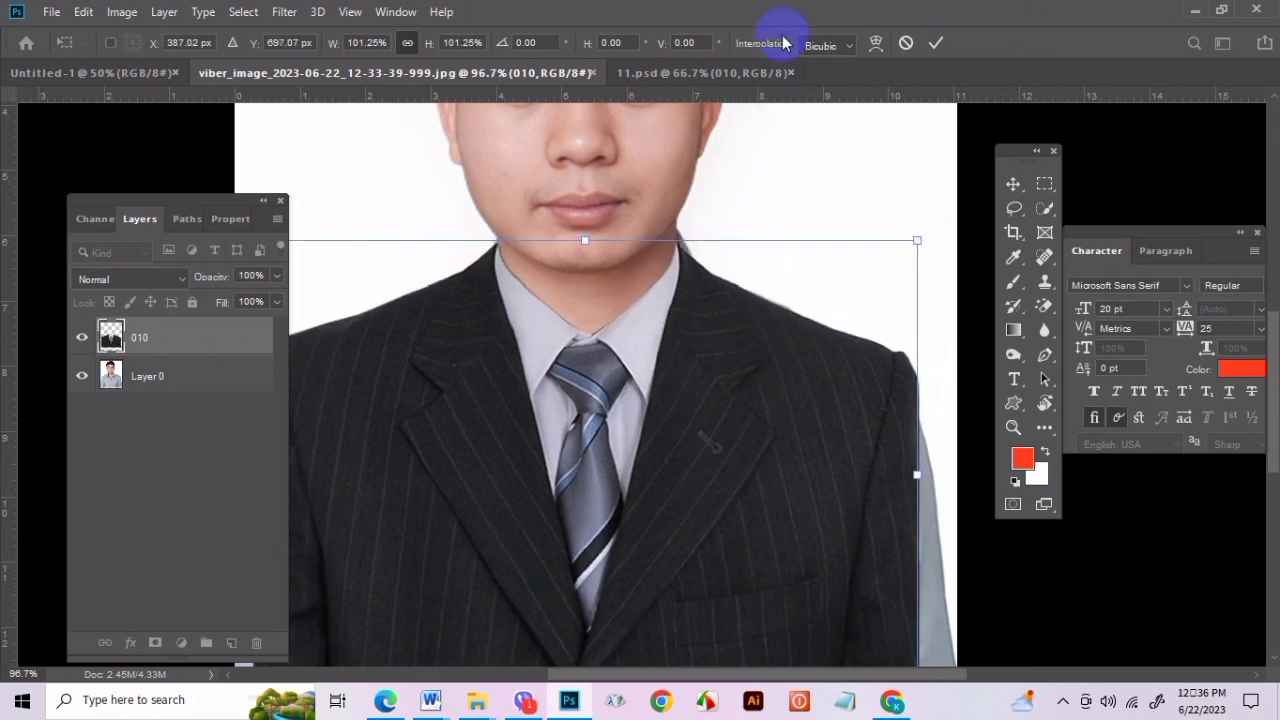
# Warp the suit's upper edge slightly upward beside the neck to cover the old shirt collar, and apply the transformation.
pyautogui.click(876, 43)
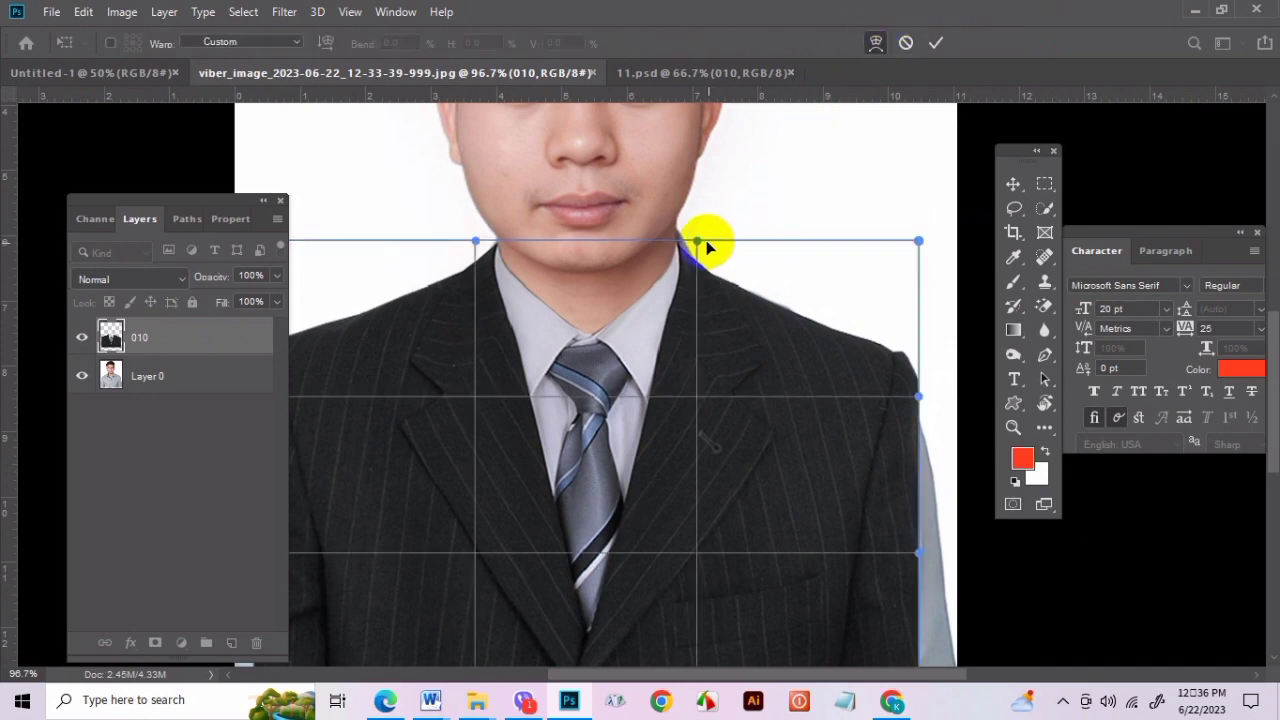
pyautogui.moveTo(698, 237); pyautogui.dragTo(702, 217)
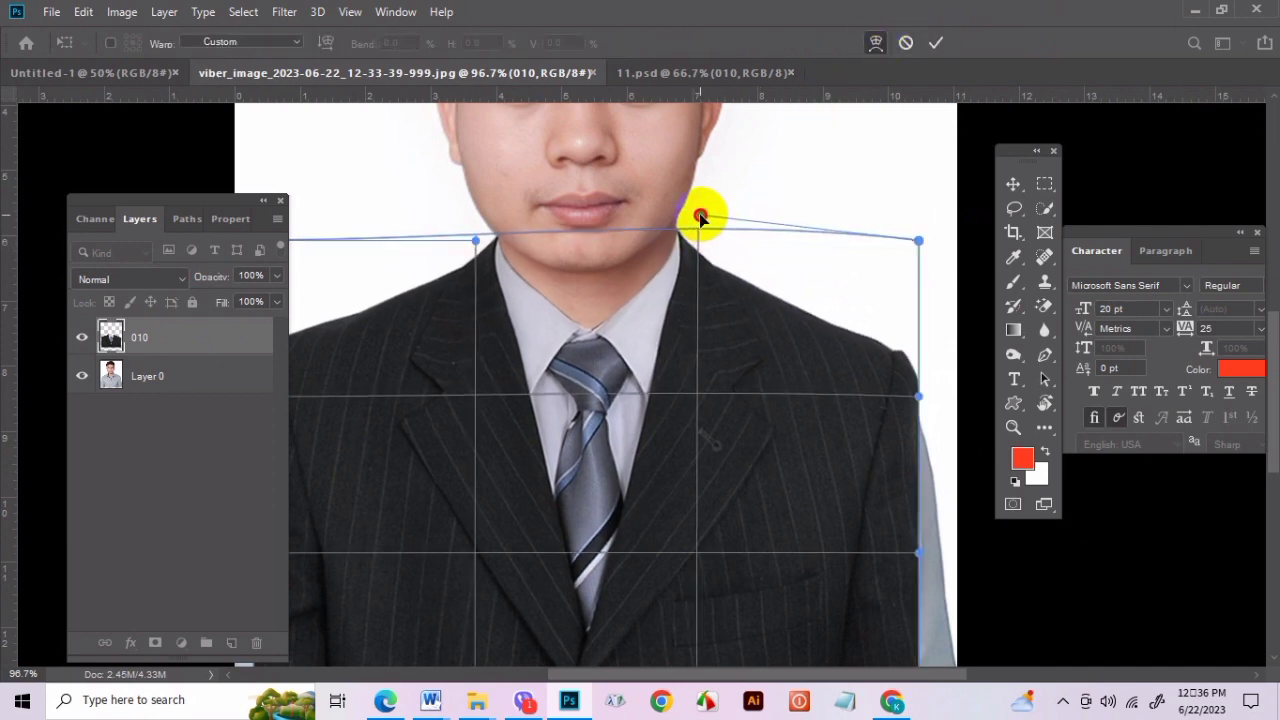
pyautogui.click(933, 45)
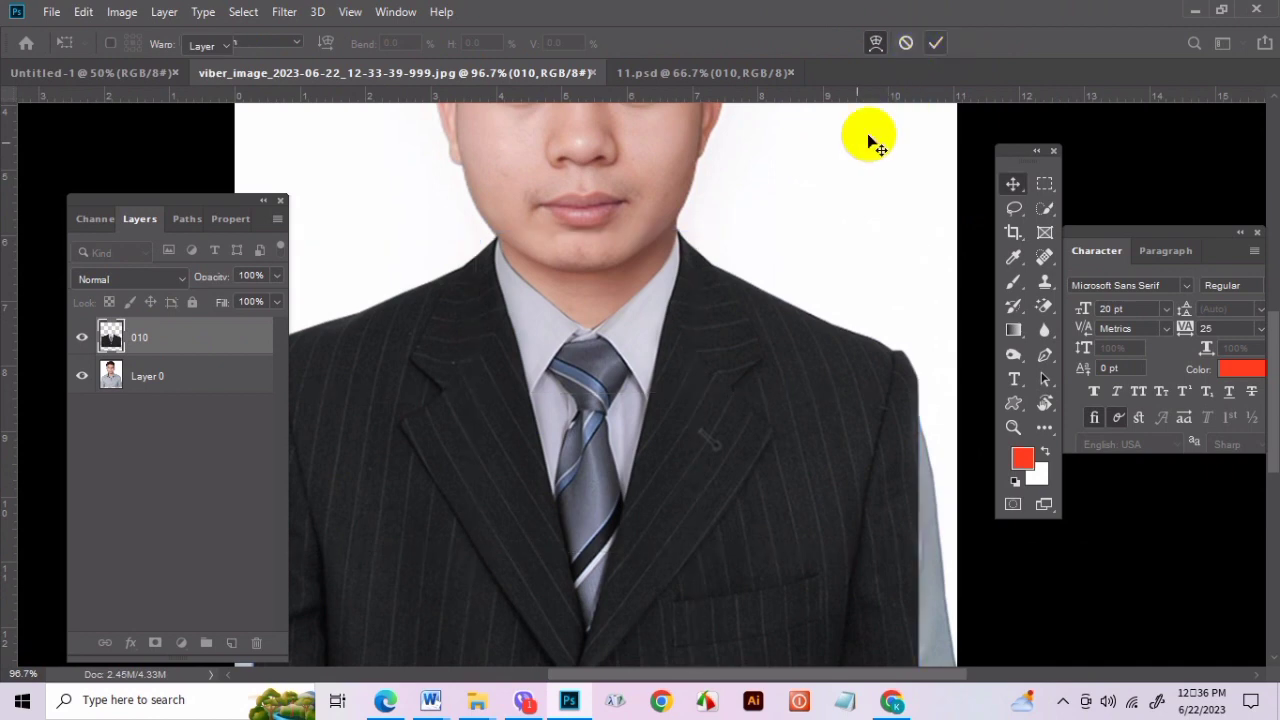
# Nudge the suit layer slightly sideways to line up its collar with the neck.
pyautogui.scroll(-1, 791, 251)
pyautogui.scroll(1, 745, 290)
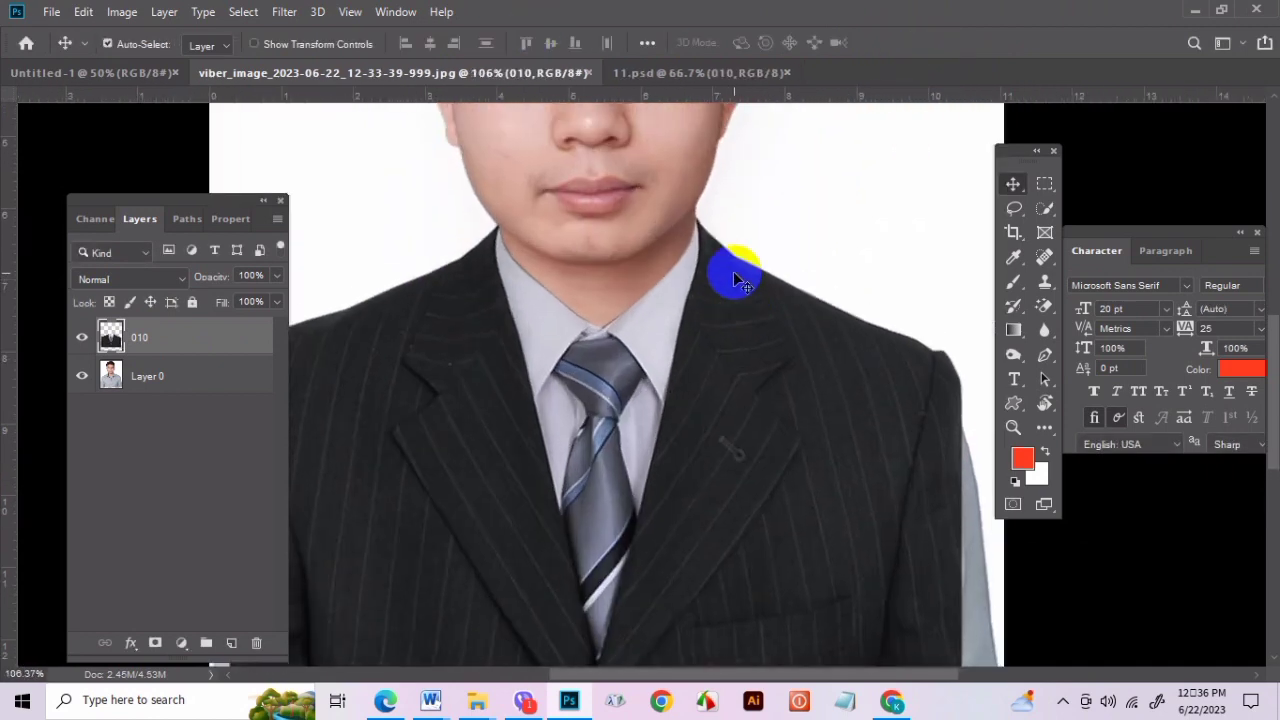
pyautogui.scroll(1, 480, 298)
pyautogui.scroll(1, 510, 305)
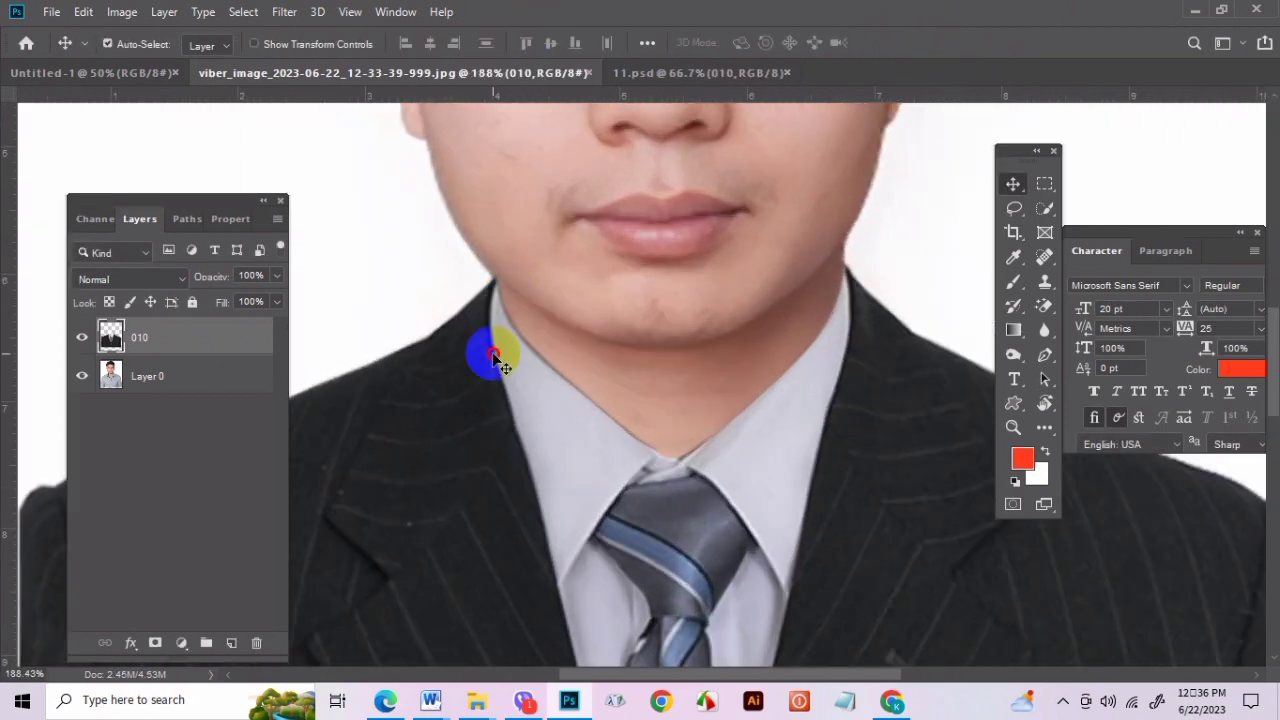
pyautogui.moveTo(500, 365); pyautogui.dragTo(493, 366)
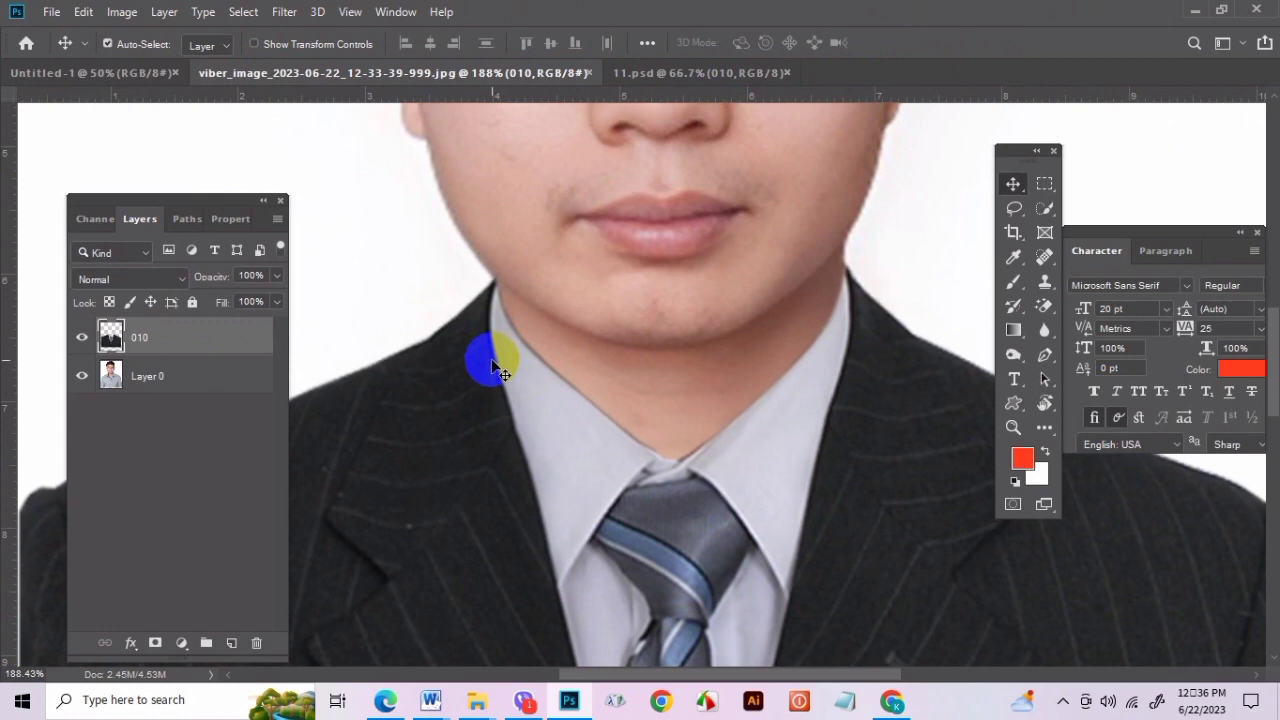
# Crop the image closely around the head and suit, cutting off the old shirt at the sides and below the suit.
pyautogui.keyDown('alt'); pyautogui.scroll(-4, 527, 345); pyautogui.keyUp('alt')
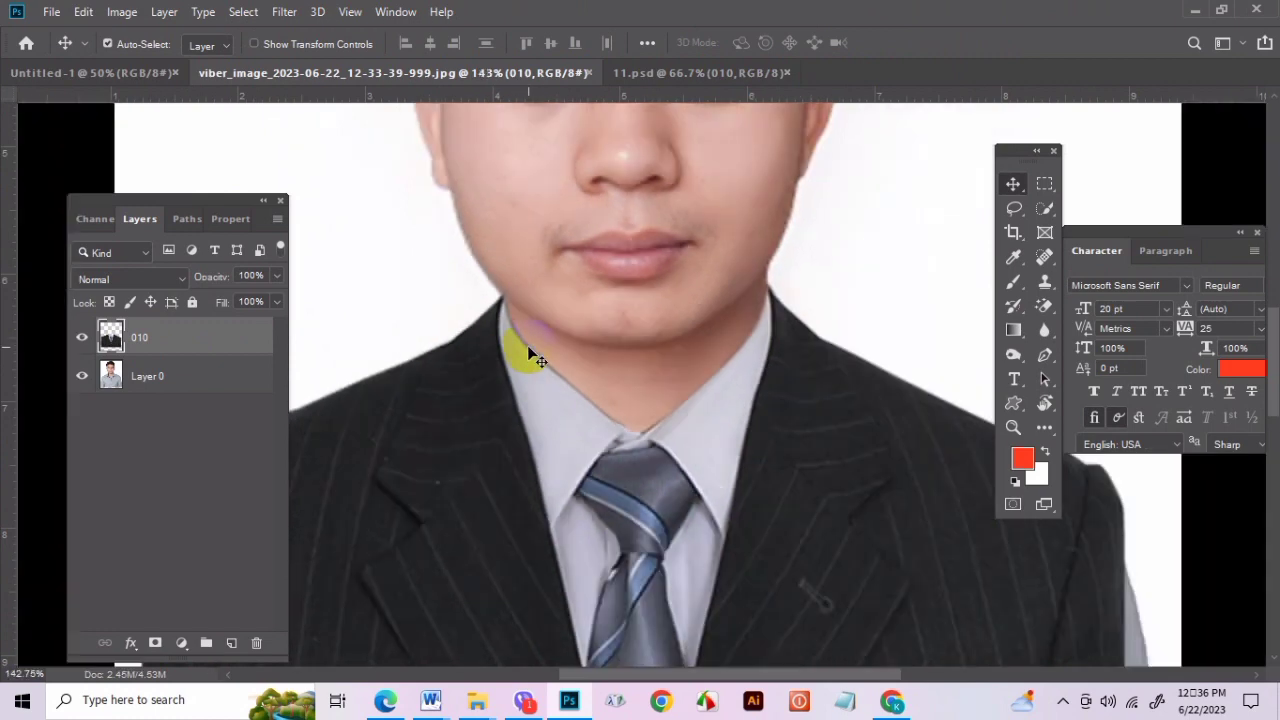
pyautogui.keyDown('alt'); pyautogui.scroll(-3, 527, 345); pyautogui.keyUp('alt')
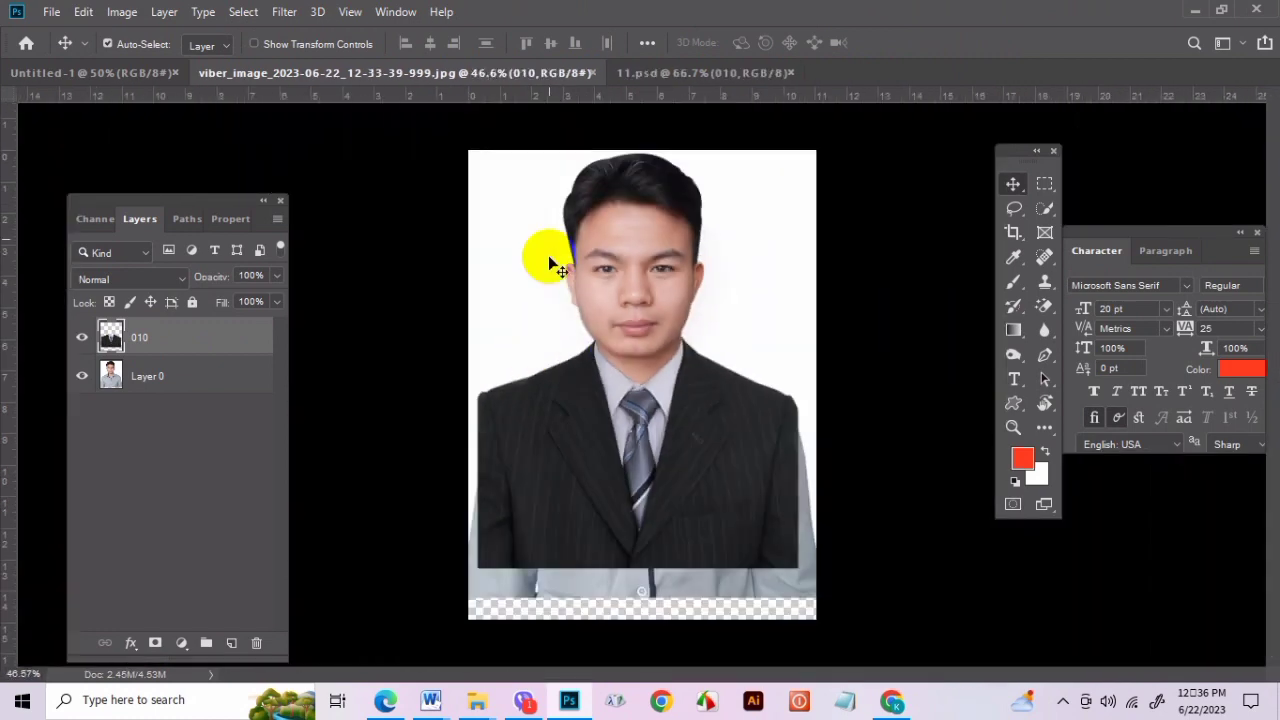
pyautogui.keyDown('alt'); pyautogui.scroll(1, 713, 452); pyautogui.keyUp('alt')
pyautogui.click(786, 220)
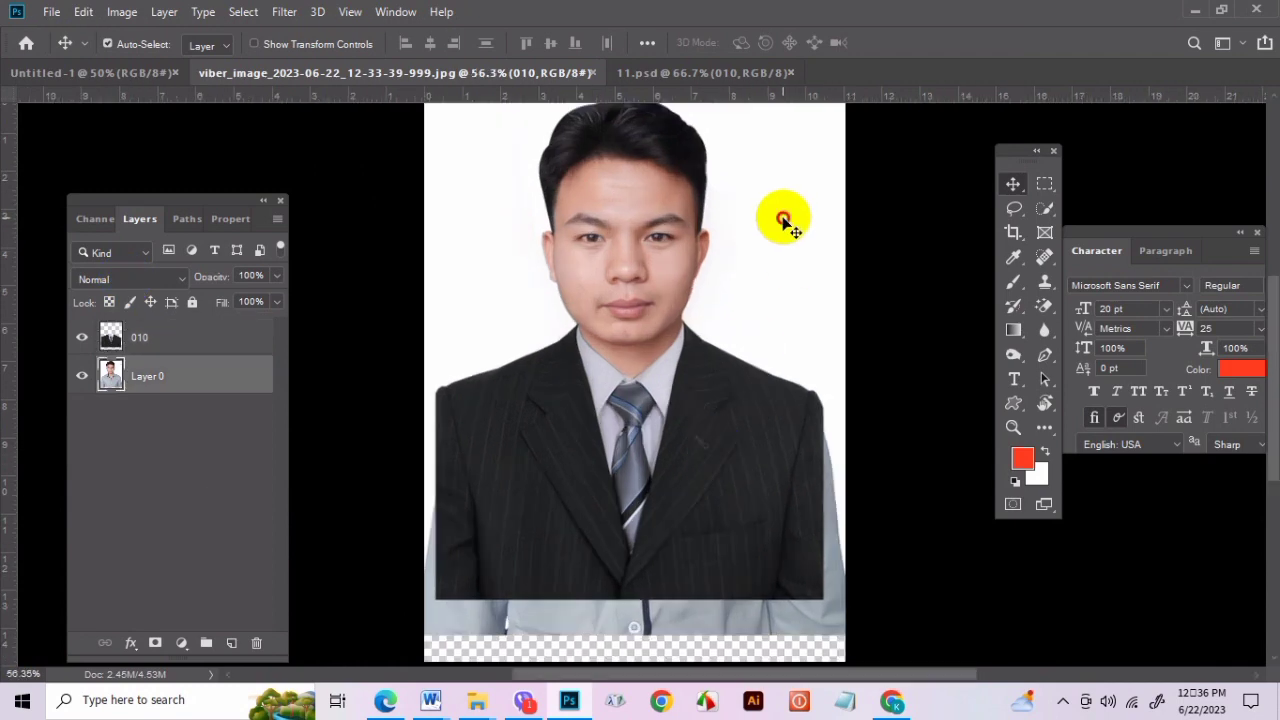
pyautogui.press('c')
pyautogui.moveTo(425, 378); pyautogui.dragTo(430, 372)
pyautogui.moveTo(848, 372); pyautogui.dragTo(828, 375)
pyautogui.moveTo(630, 658); pyautogui.dragTo(638, 628)
pyautogui.moveTo(648, 130); pyautogui.dragTo(637, 117)
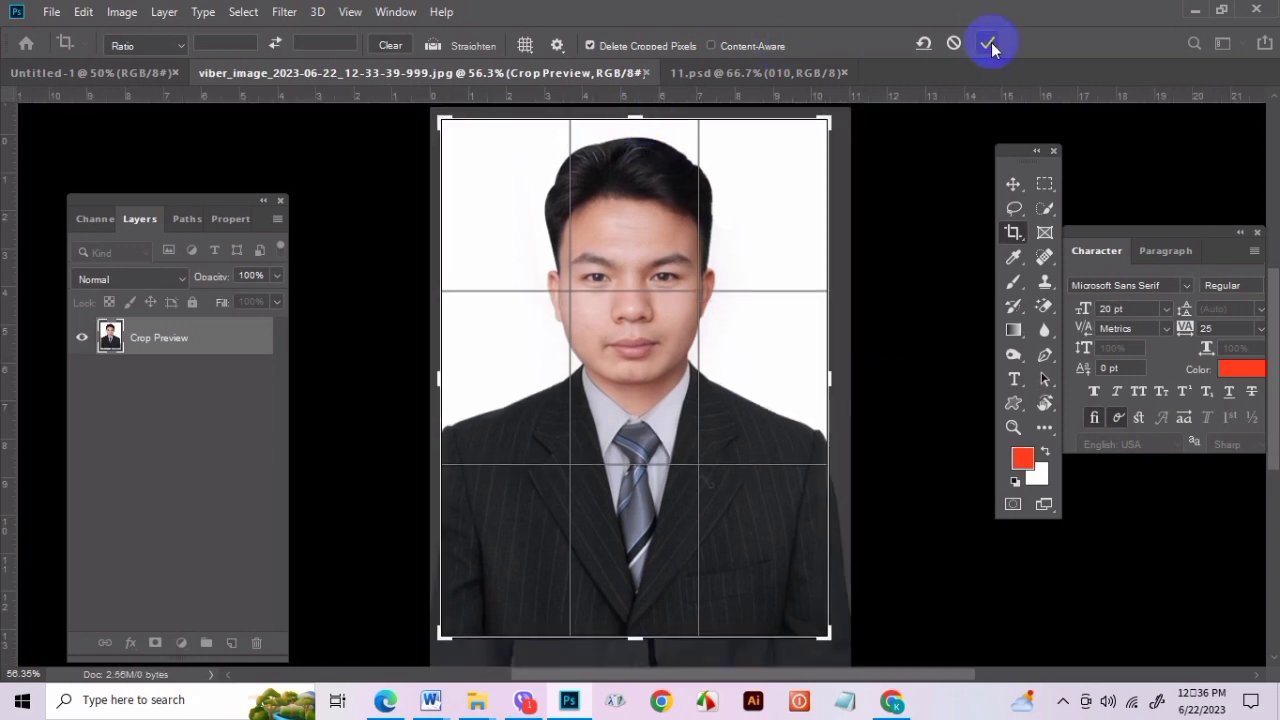
pyautogui.click(988, 43)
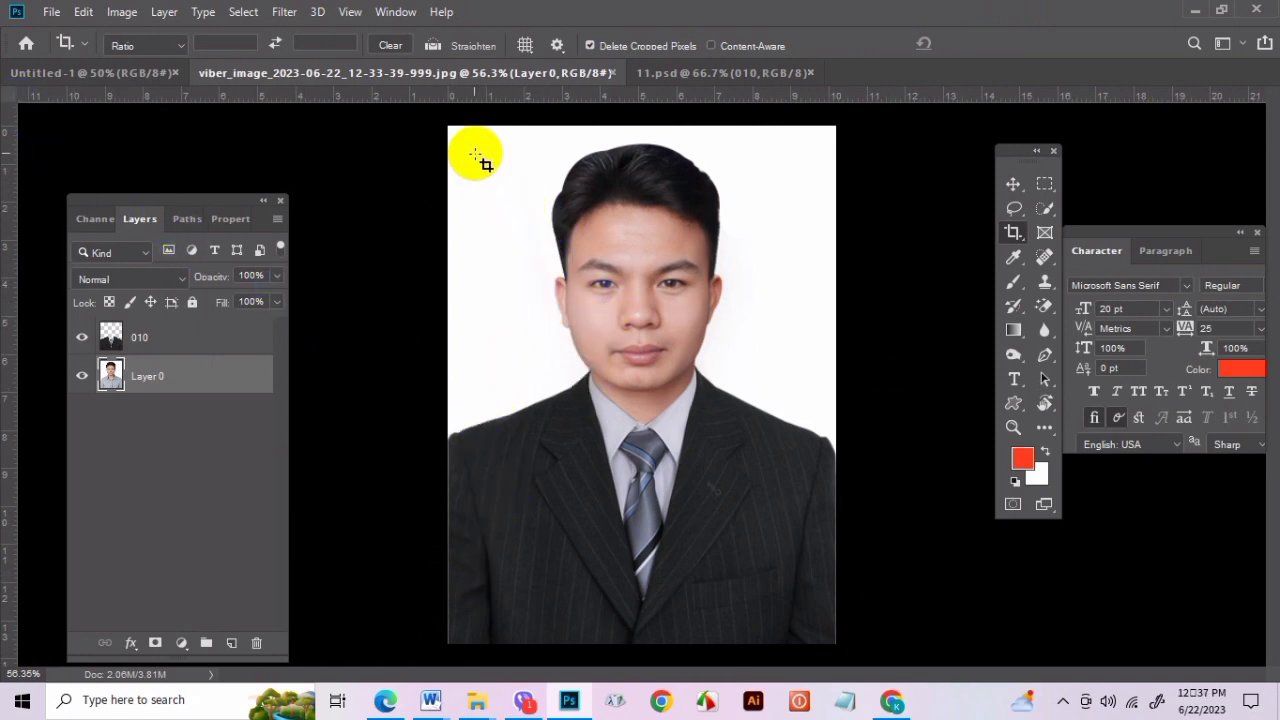
pyautogui.click(452, 130)
pyautogui.moveTo(458, 136); pyautogui.dragTo(830, 643)
pyautogui.click(988, 43)
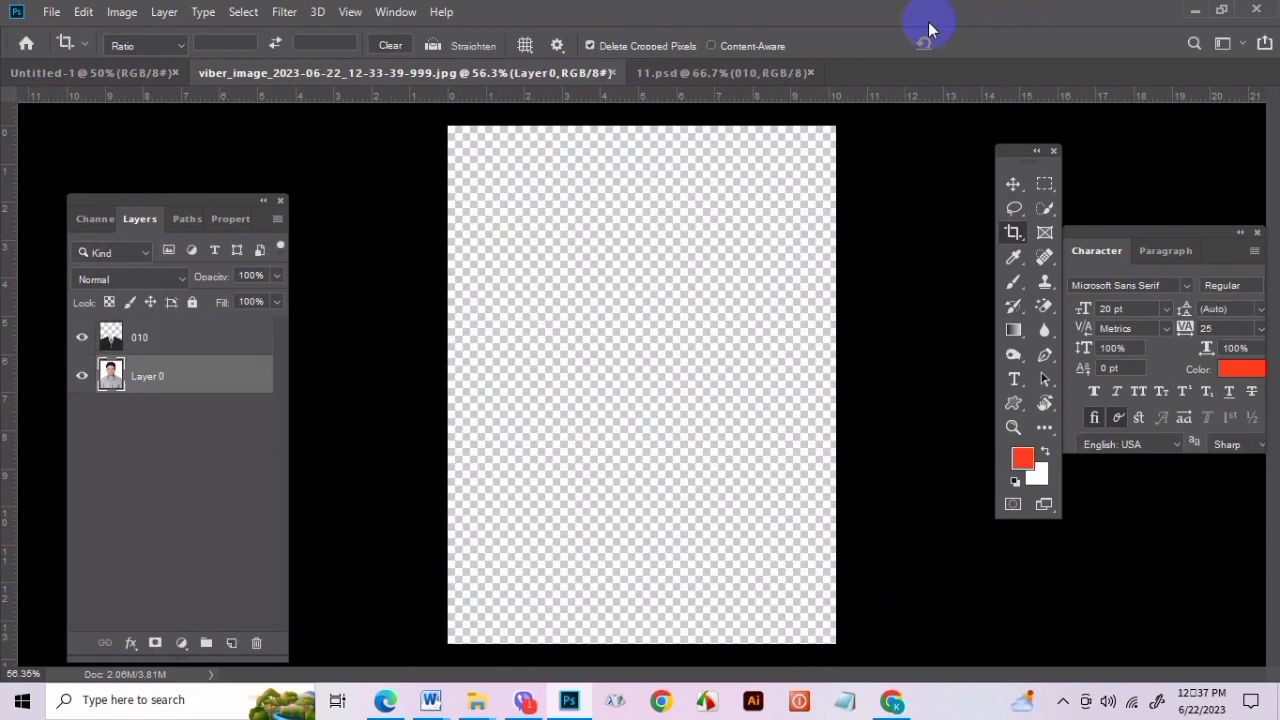
# Merge the suit layer 010 and the portrait layer into a single layer.
pyautogui.click(1013, 184)
pyautogui.scroll(-2, 562, 282)
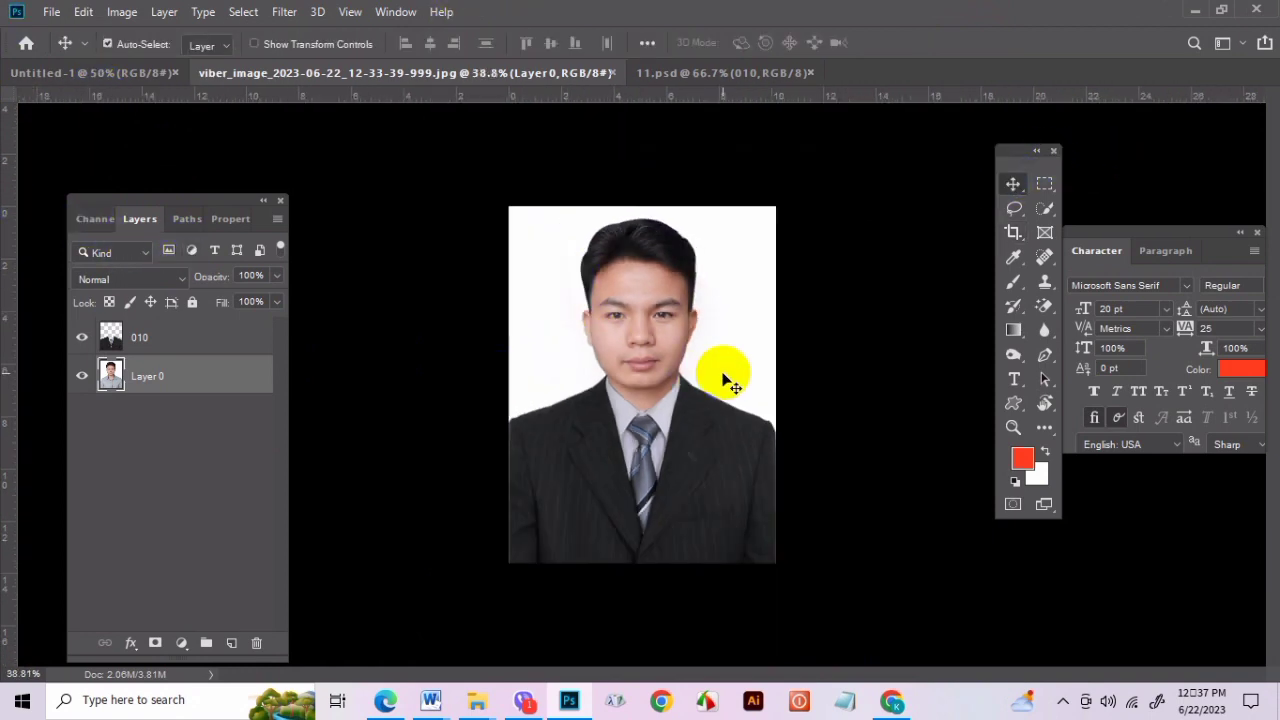
pyautogui.scroll(3, 740, 380)
pyautogui.scroll(1, 828, 470)
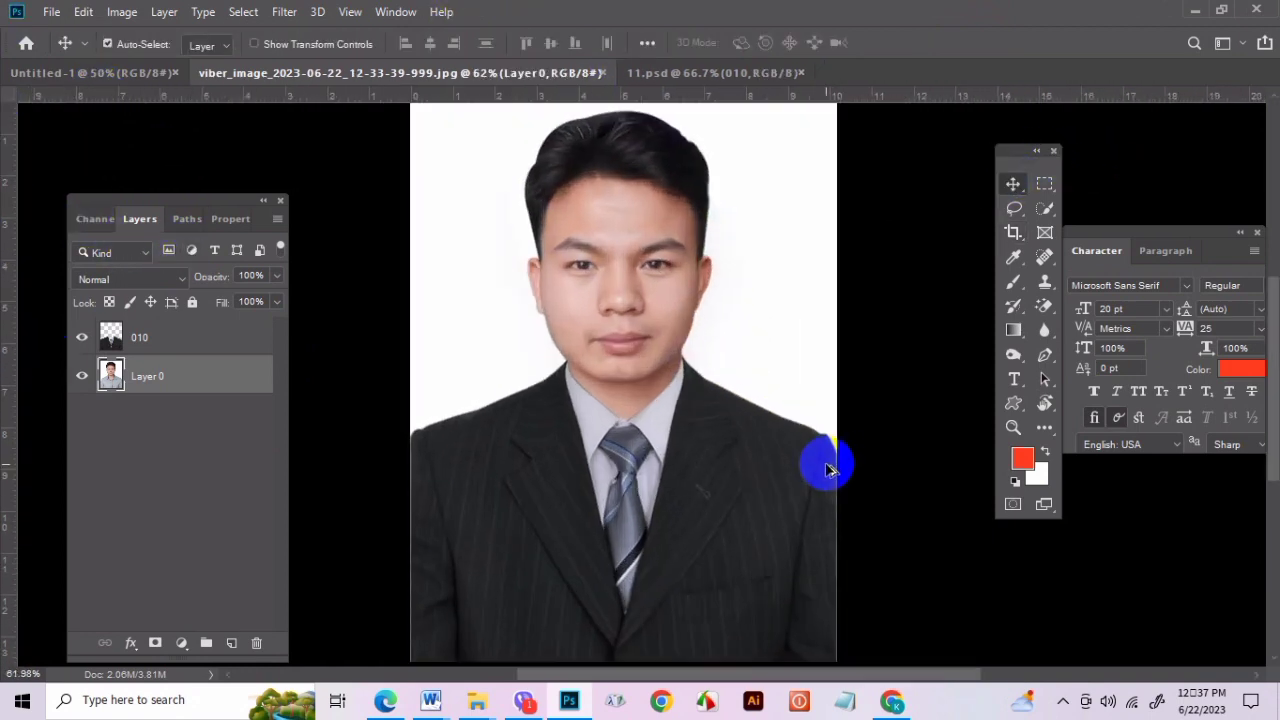
pyautogui.keyDown('shift'); pyautogui.click(233, 328); pyautogui.keyUp('shift')
pyautogui.hotkey('ctrl', 'e')
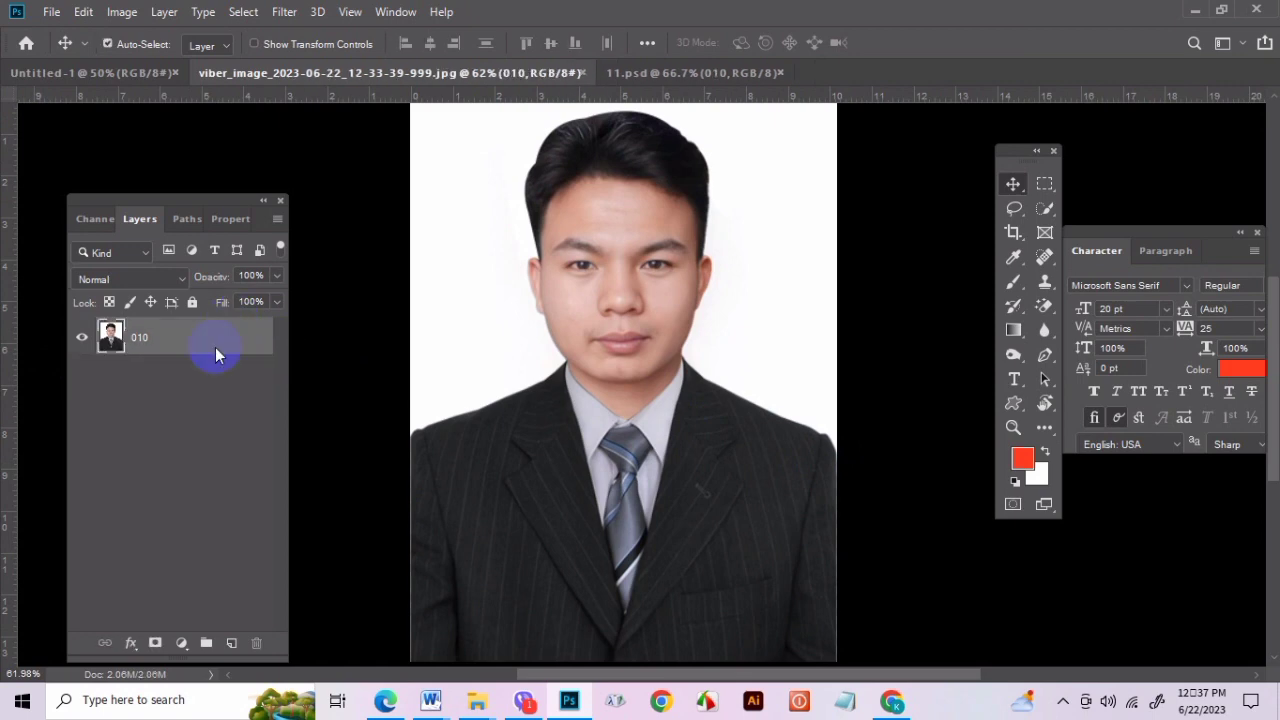
# Brighten the merged image slightly with Curves, raising an RGB curve point to input 174, output 181.
pyautogui.hotkey('ctrl', 'm')
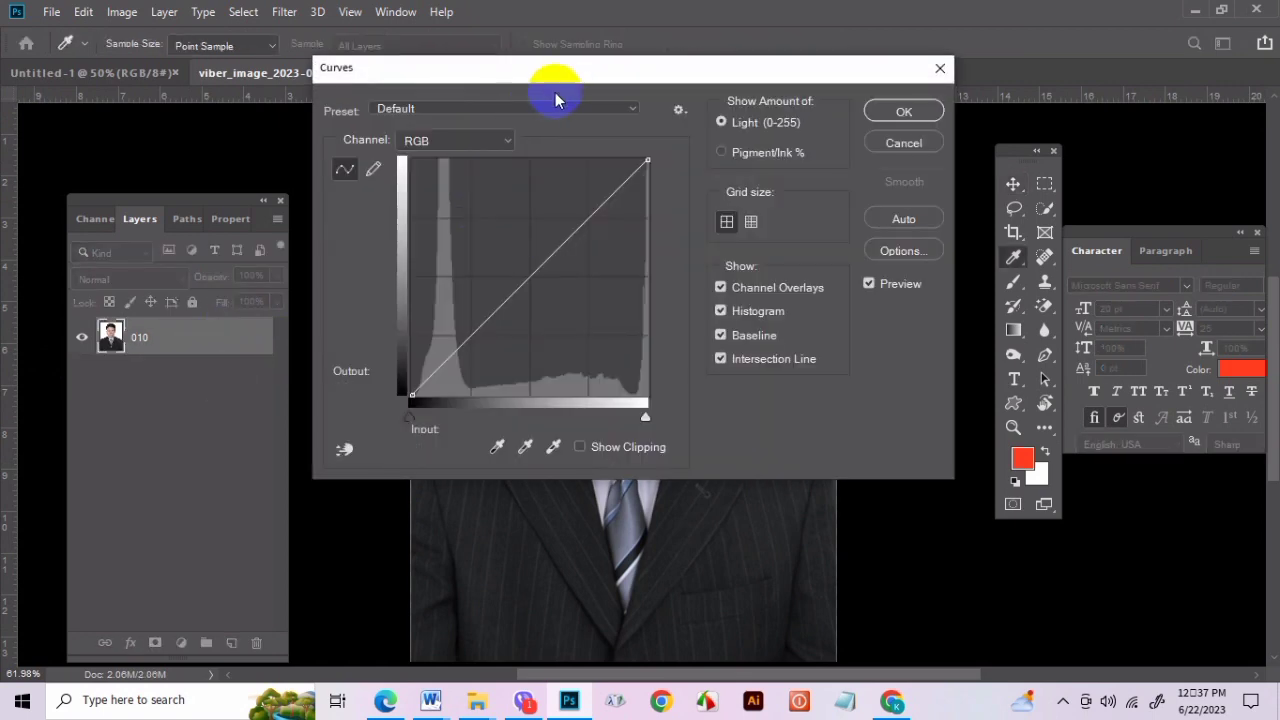
pyautogui.moveTo(551, 80); pyautogui.dragTo(1120, 85)
pyautogui.click(1111, 250)
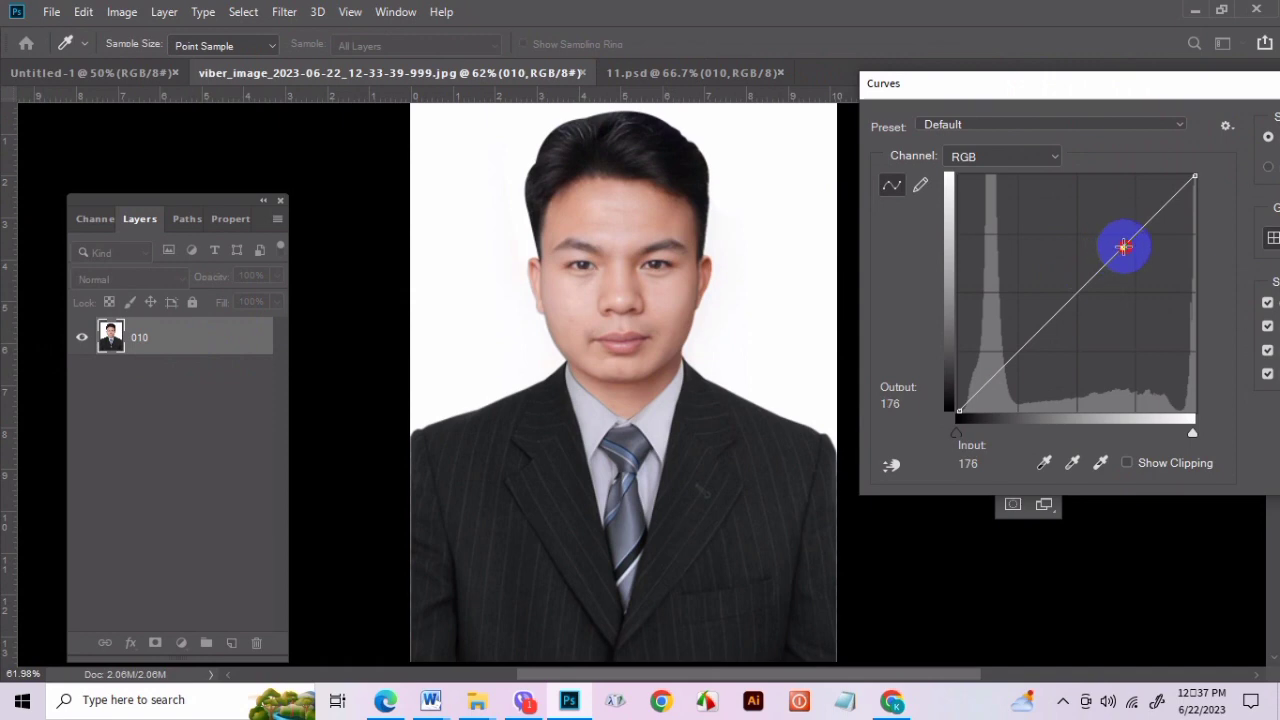
pyautogui.moveTo(1124, 246); pyautogui.dragTo(1121, 242)
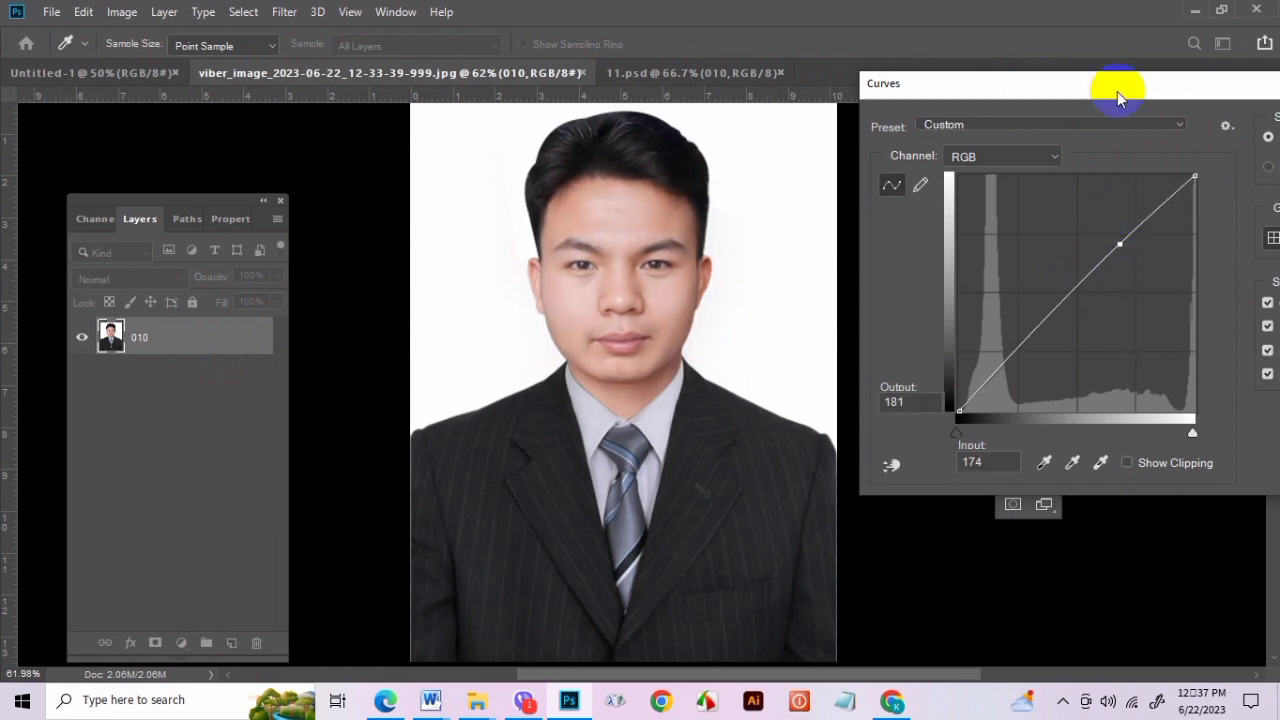
pyautogui.moveTo(1180, 84); pyautogui.dragTo(952, 135)
pyautogui.click(1224, 179)
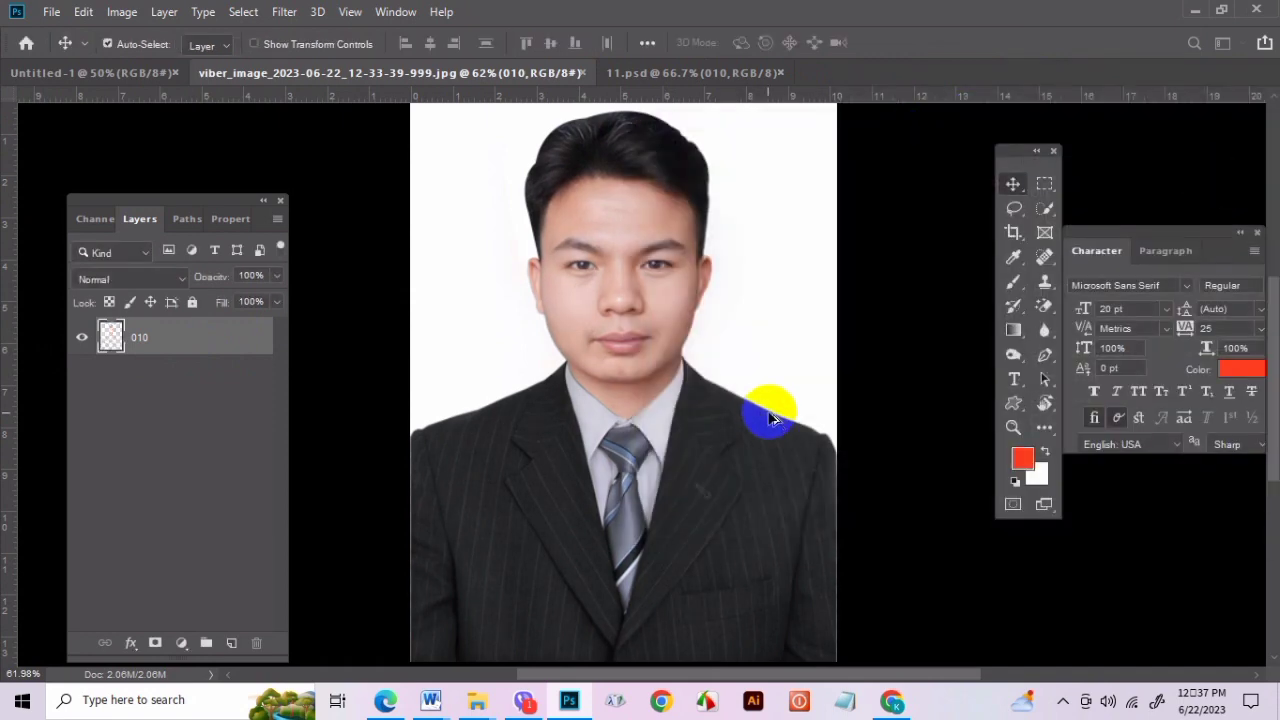
# Crop a narrow strip off the sides of the image so the suit fills its full width.
pyautogui.hotkey('ctrl', '-')
pyautogui.scroll(5, 676, 404)
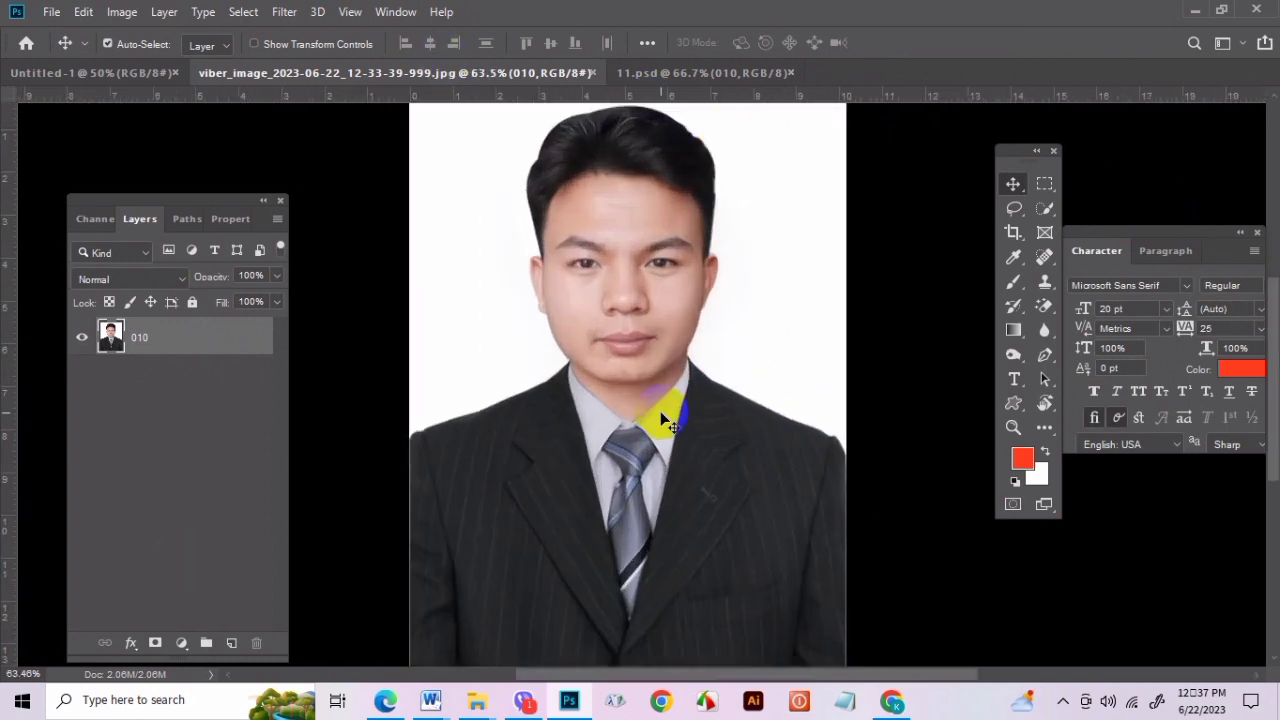
pyautogui.click(1013, 232)
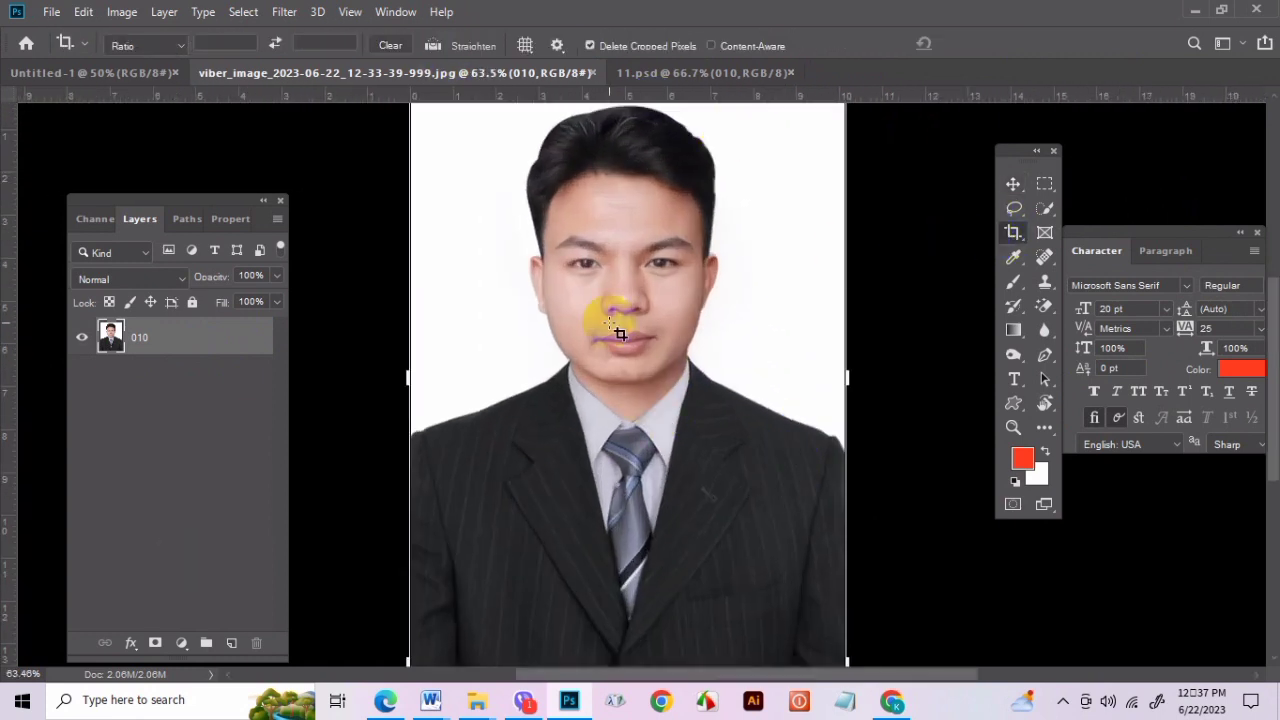
pyautogui.moveTo(412, 376); pyautogui.dragTo(412, 376)
pyautogui.moveTo(846, 377); pyautogui.dragTo(745, 440)
pyautogui.click(985, 46)
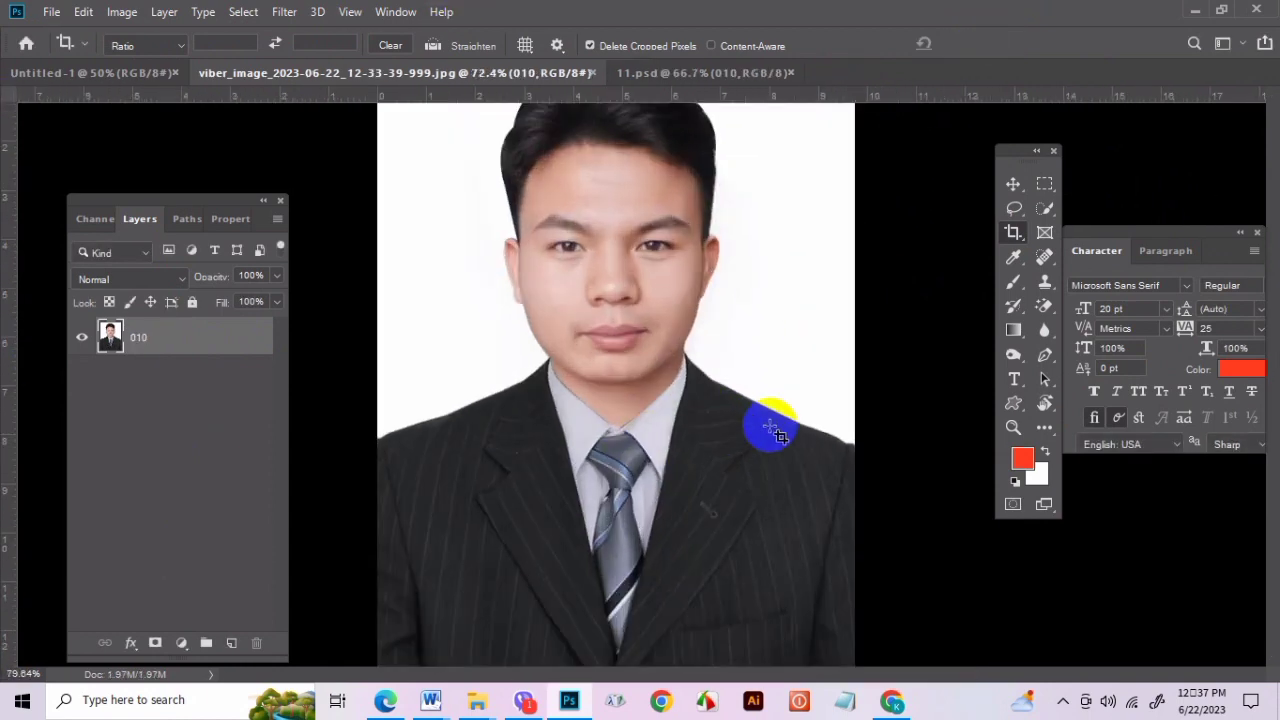
pyautogui.scroll(2, 779, 436)
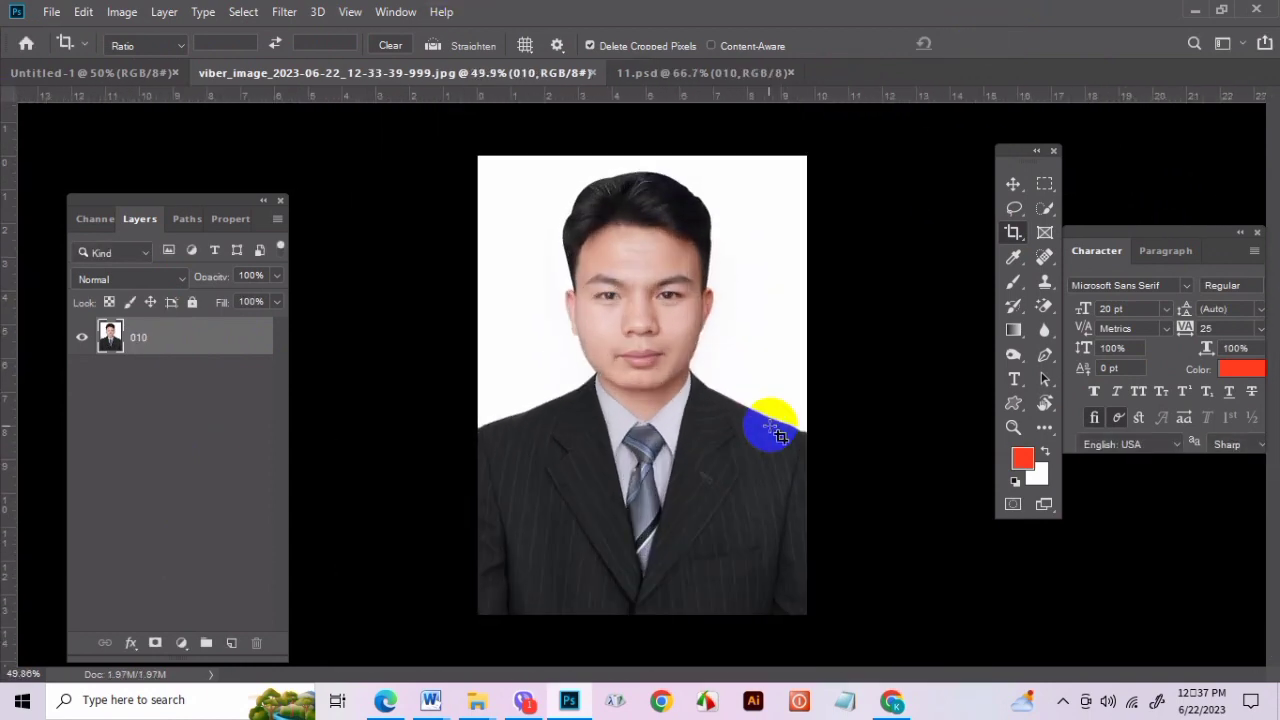
pyautogui.scroll(1, 779, 436)
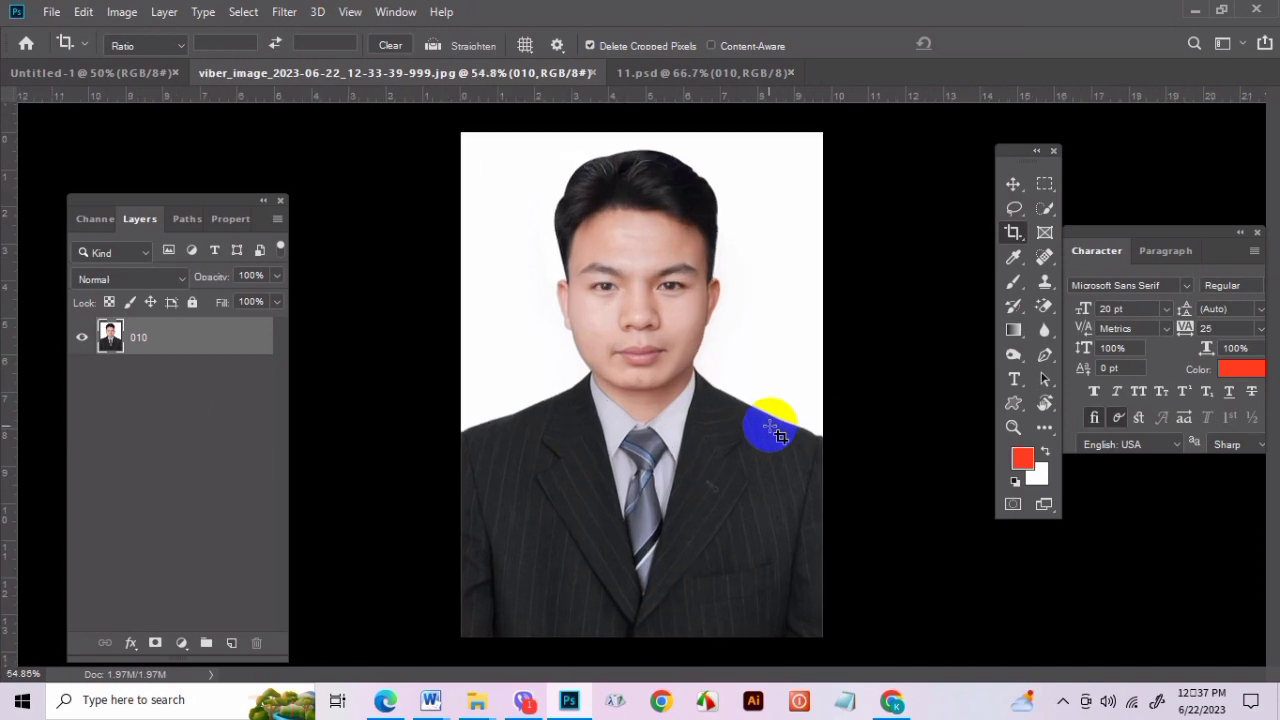
# Save the image as a JPEG named photo in the Pictures folder a, with quality 12 (Maximum) and progressive format.
pyautogui.click(51, 12)
pyautogui.click(167, 251)
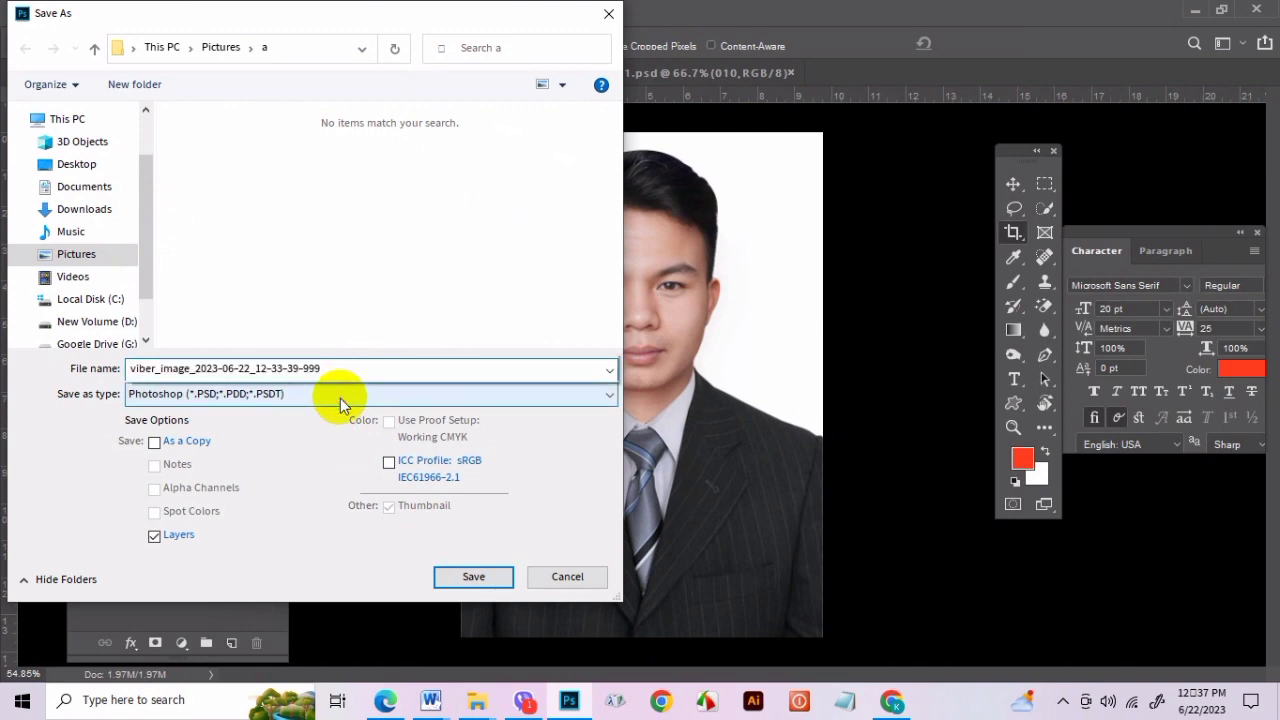
pyautogui.click(340, 396)
pyautogui.click(206, 170)
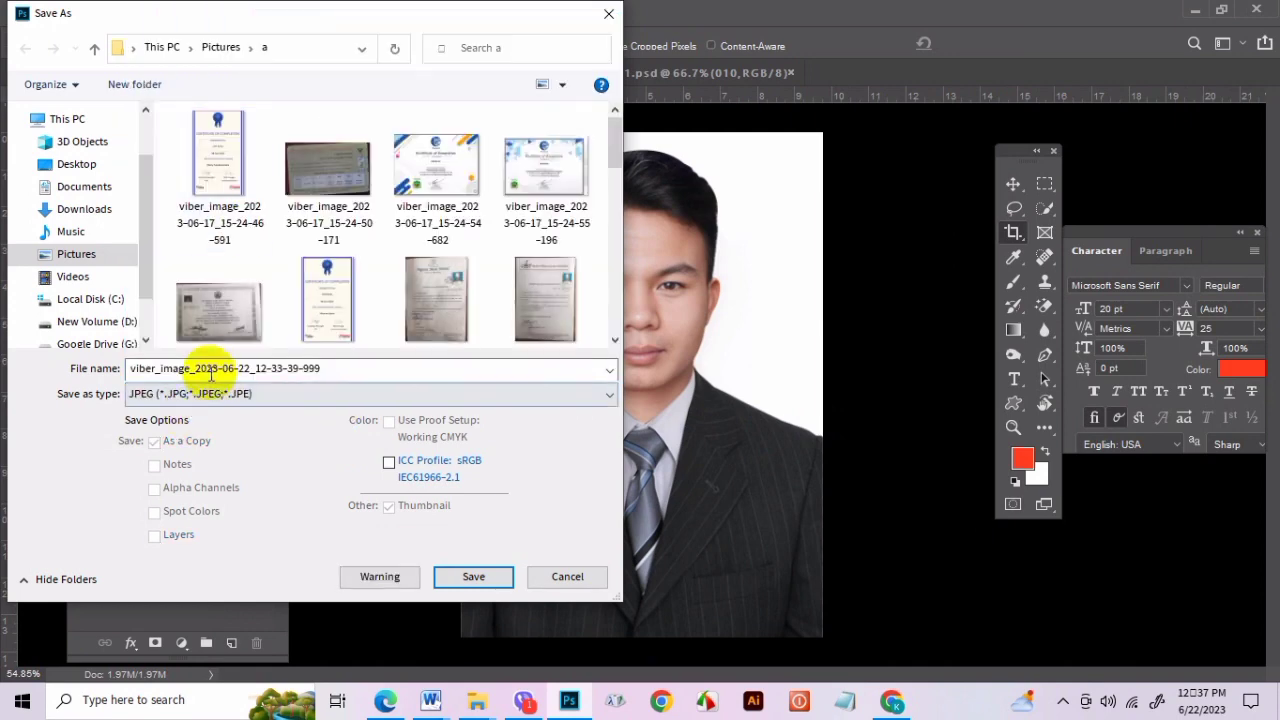
pyautogui.doubleClick(224, 369)
pyautogui.write('photo')
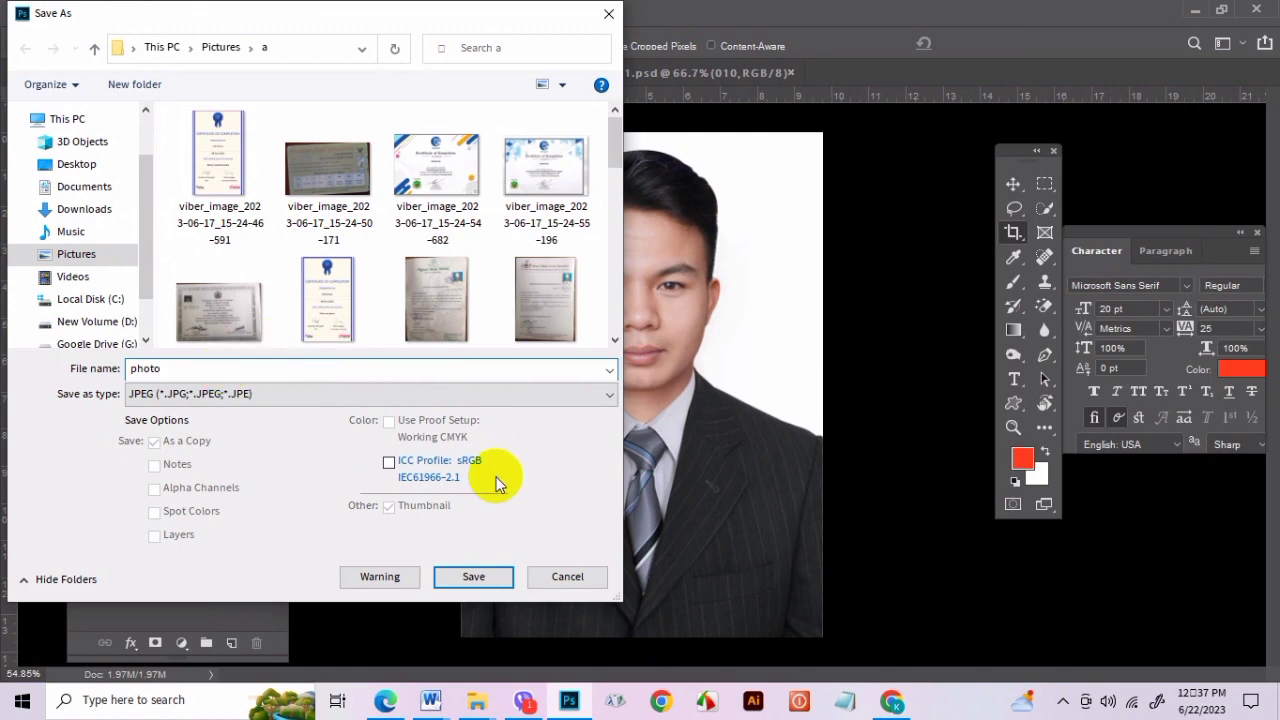
pyautogui.click(474, 576)
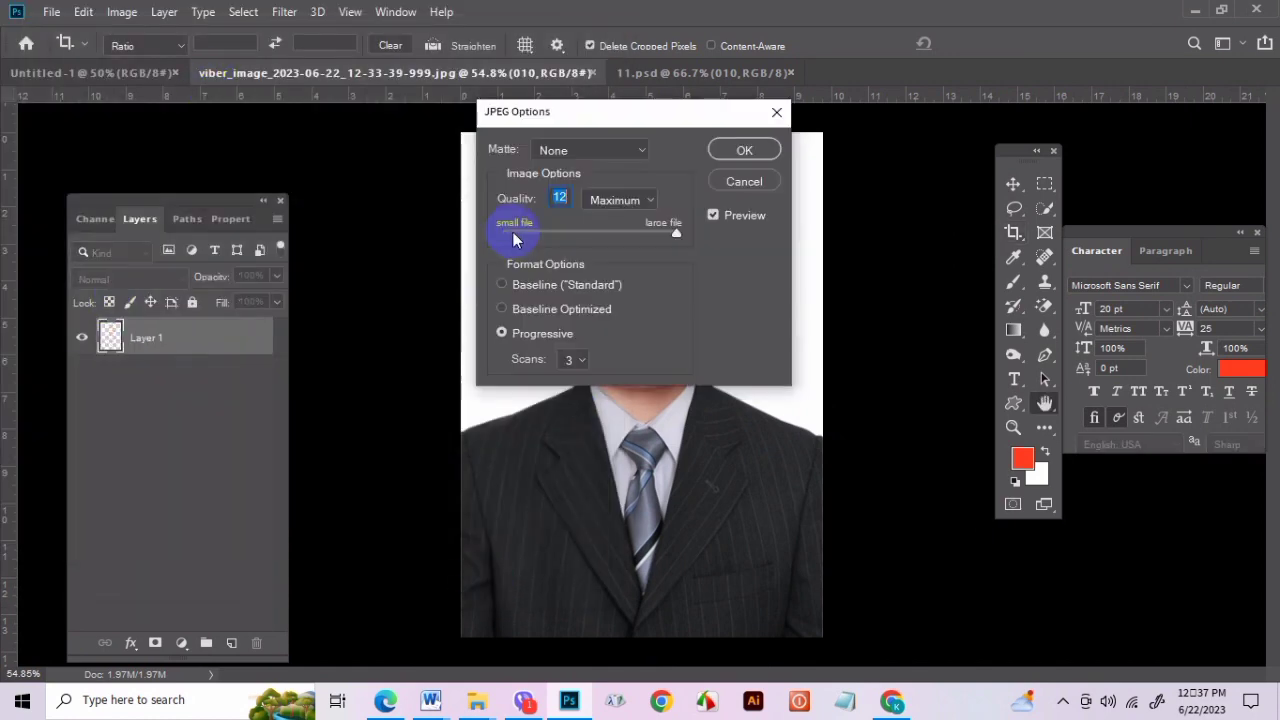
pyautogui.click(728, 150)
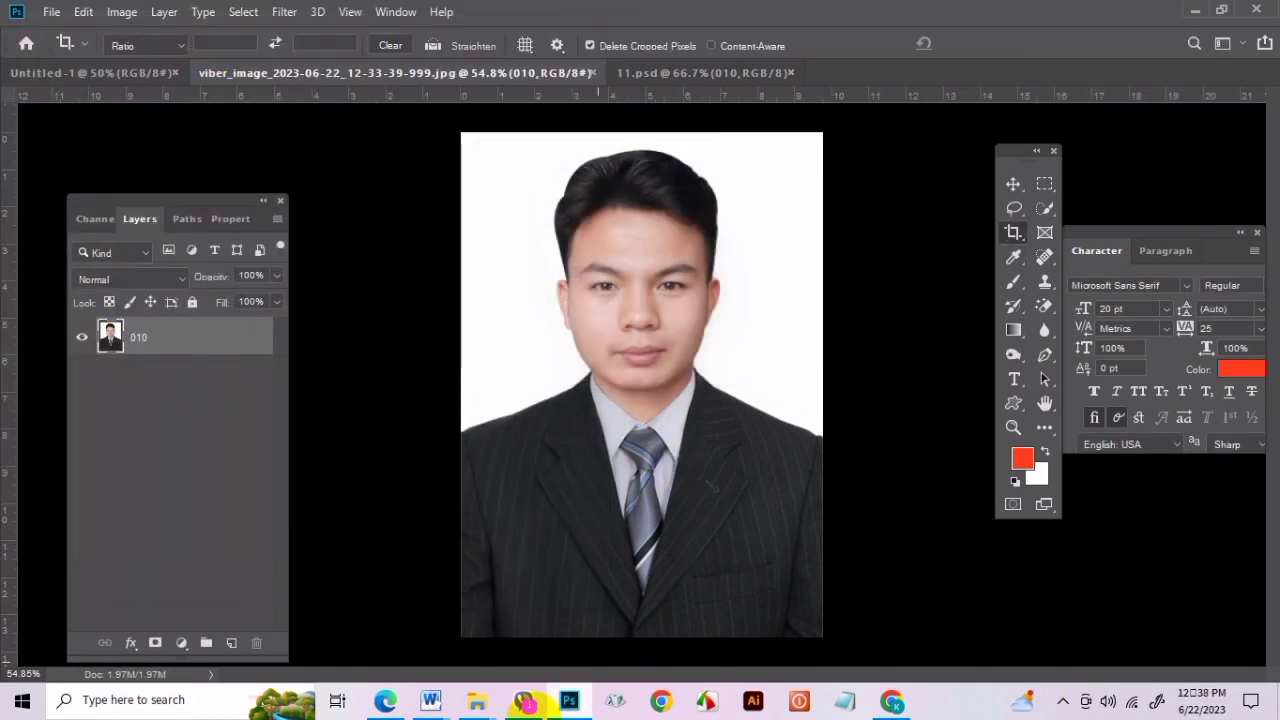
# Switch to File Explorer and open the saved file photo from the recent files to view it.
pyautogui.click(476, 705)
pyautogui.click(429, 643)
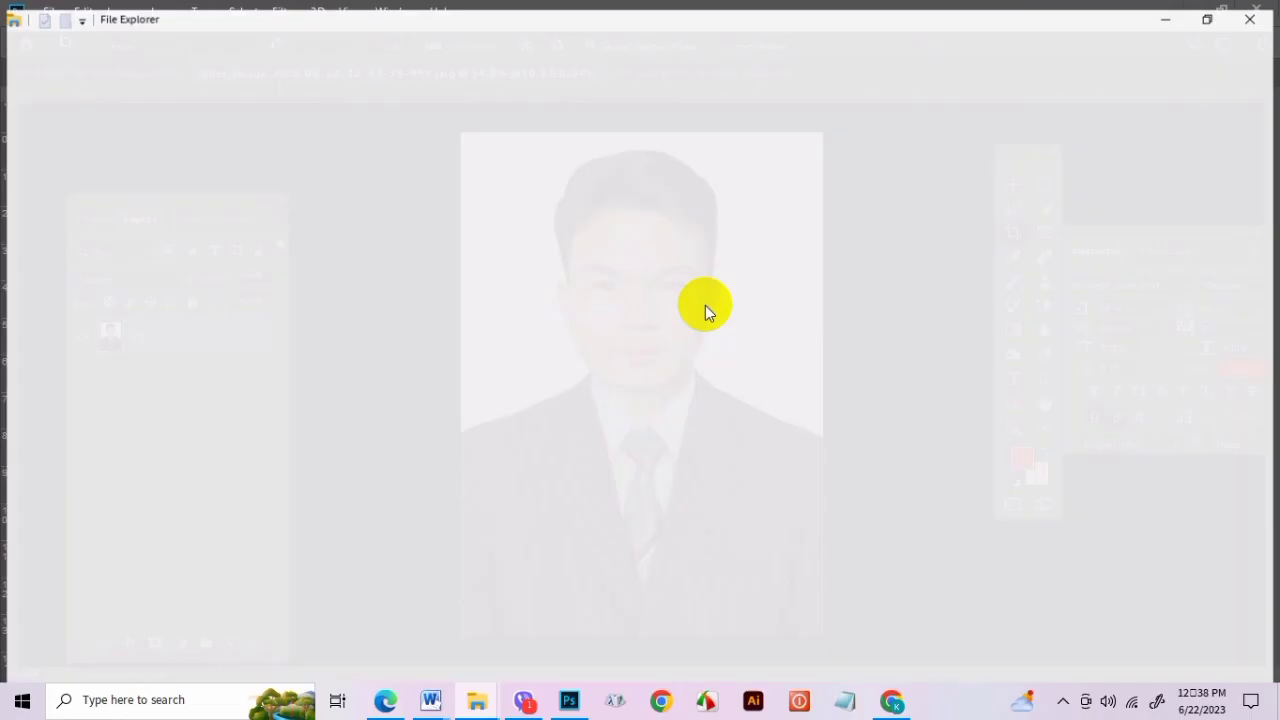
pyautogui.click(232, 316)
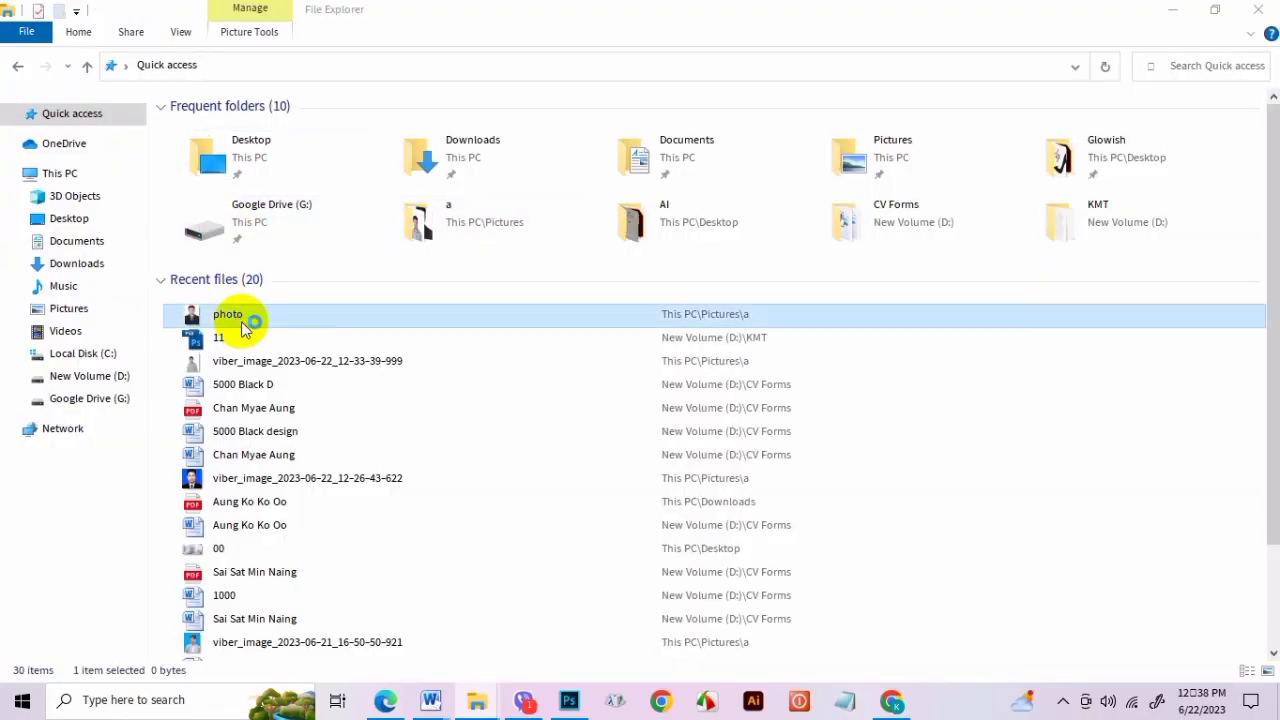
pyautogui.doubleClick(241, 321)
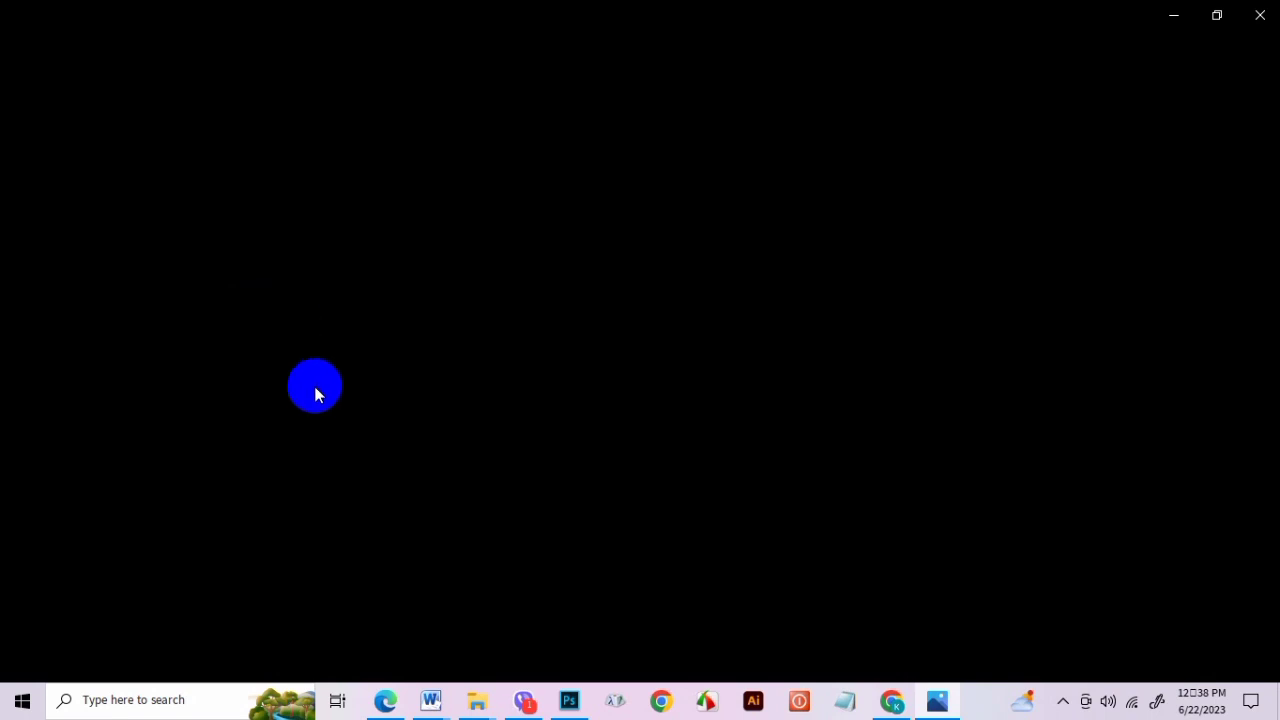